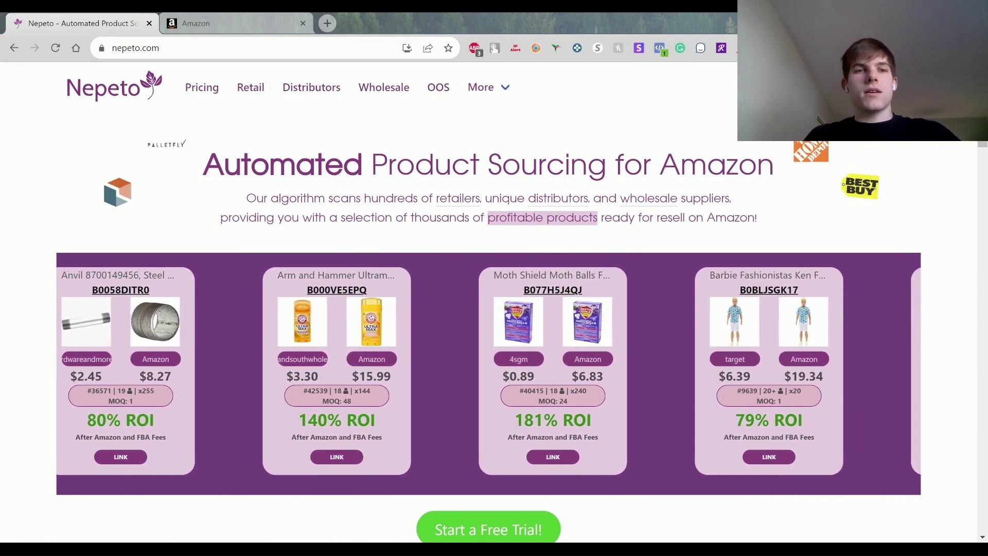
Step: Open the distributors product list and view its Category and Qty filter options without applying any
left_click(311, 88)
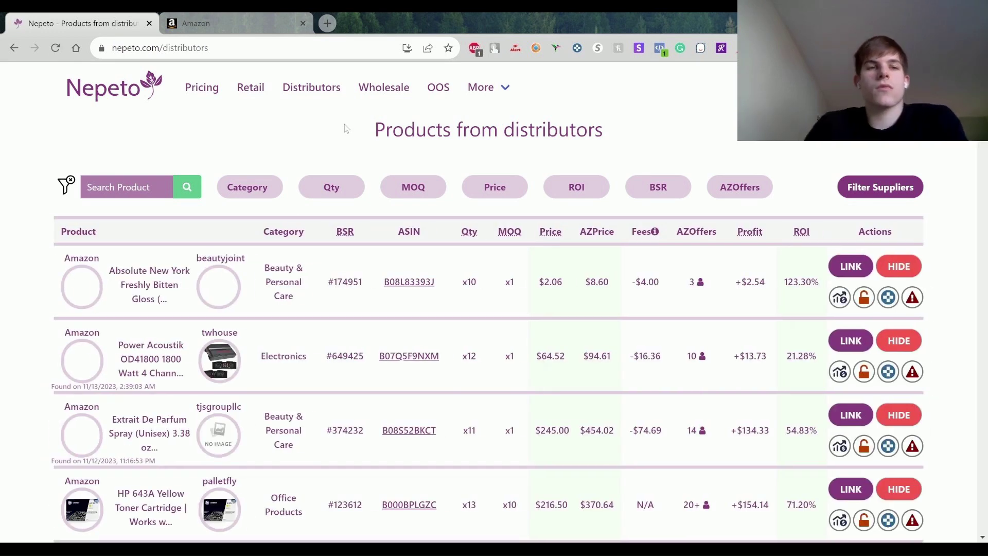
left_click(260, 190)
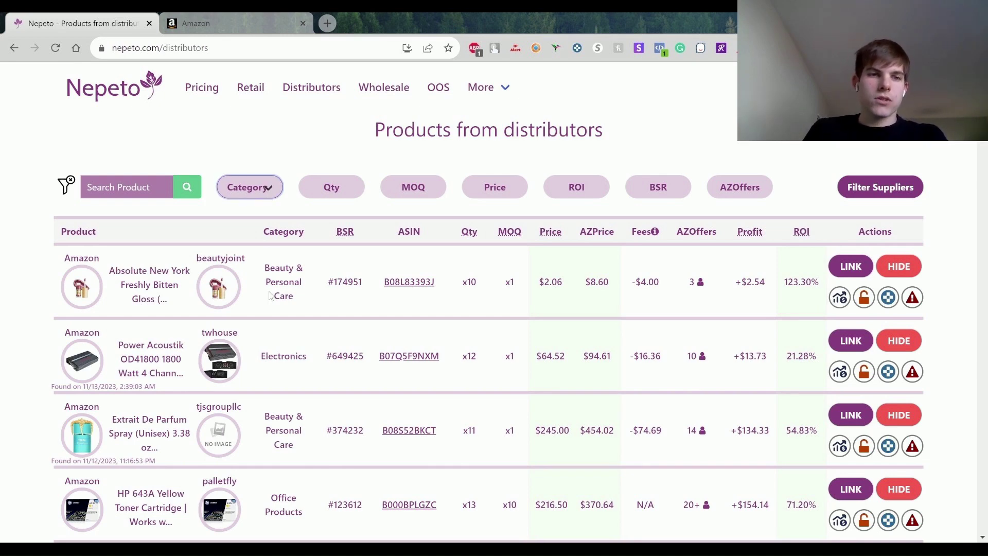
left_click(262, 149)
left_click(332, 190)
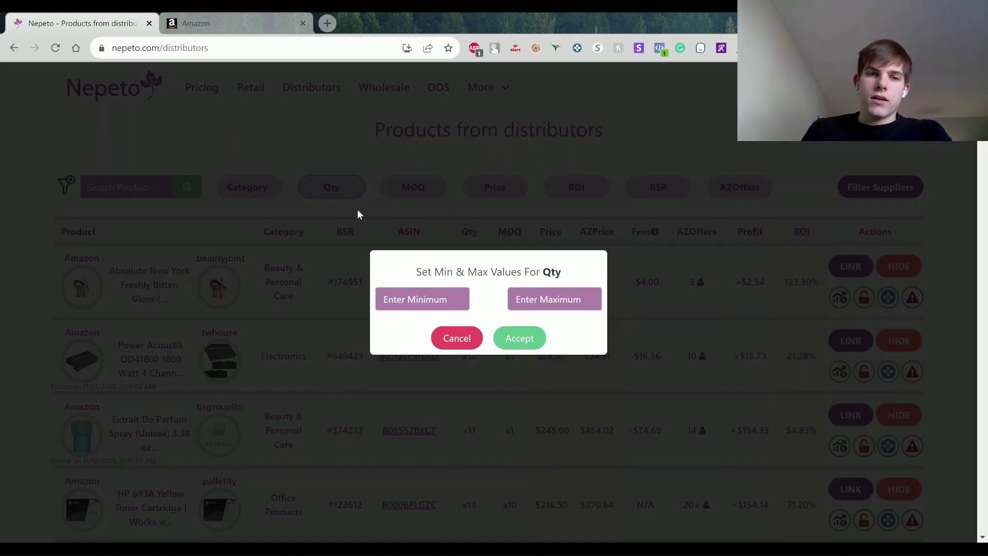
left_click(456, 338)
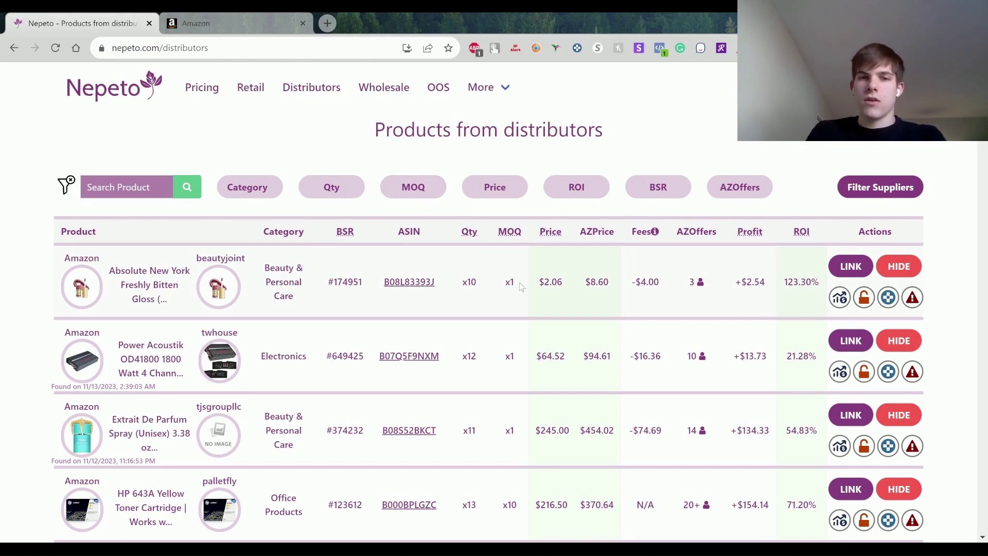
Step: Examine the Qty and MOQ values of the listed products and view the ROI filter's range options
left_click_drag(521, 286, 505, 286)
left_click(383, 156)
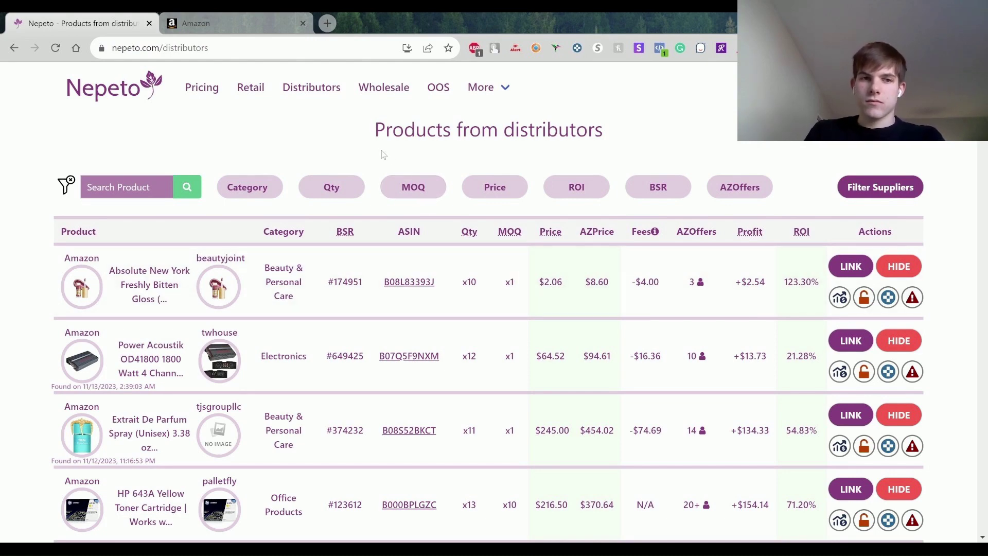
double_click(468, 282)
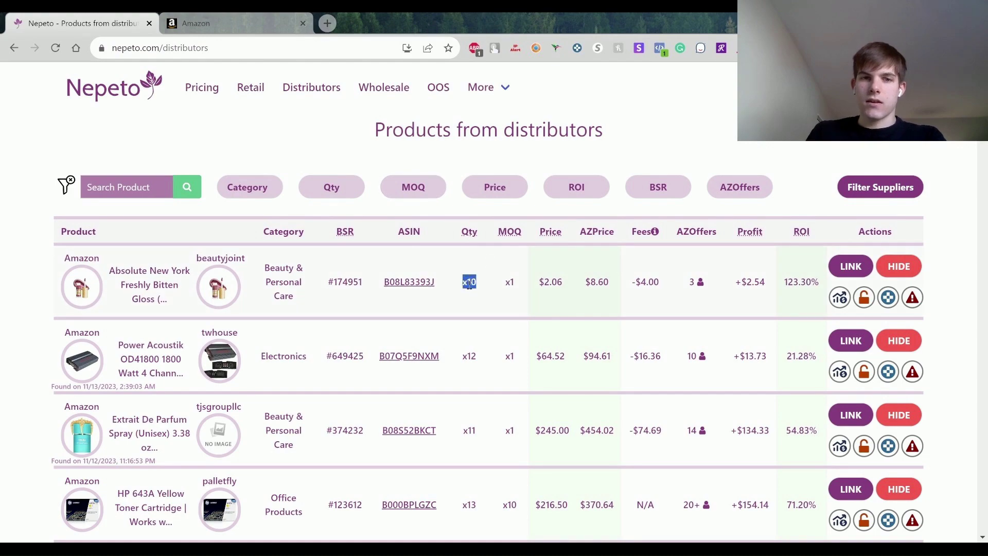
left_click(363, 150)
scroll(491, 383, "down", 3)
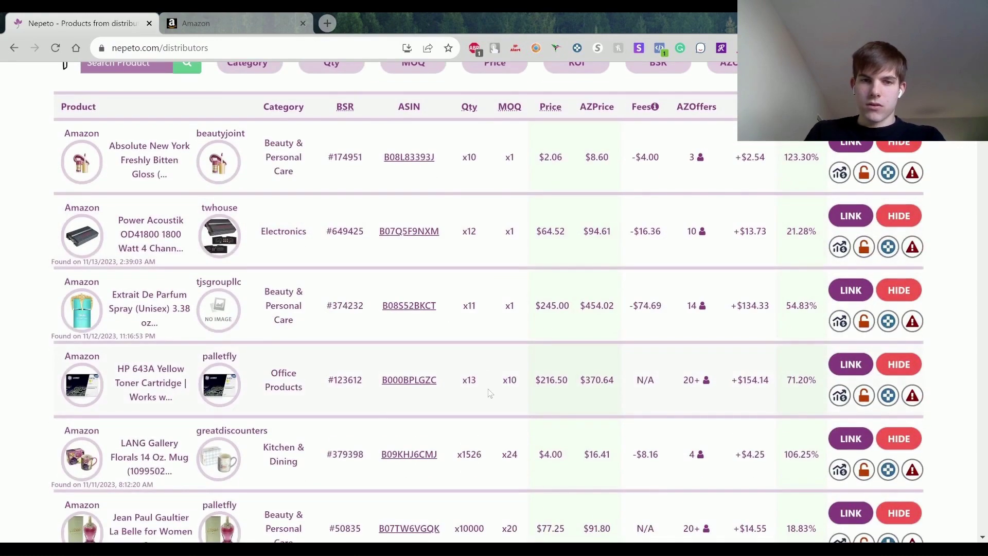
scroll(490, 393, "down", 2)
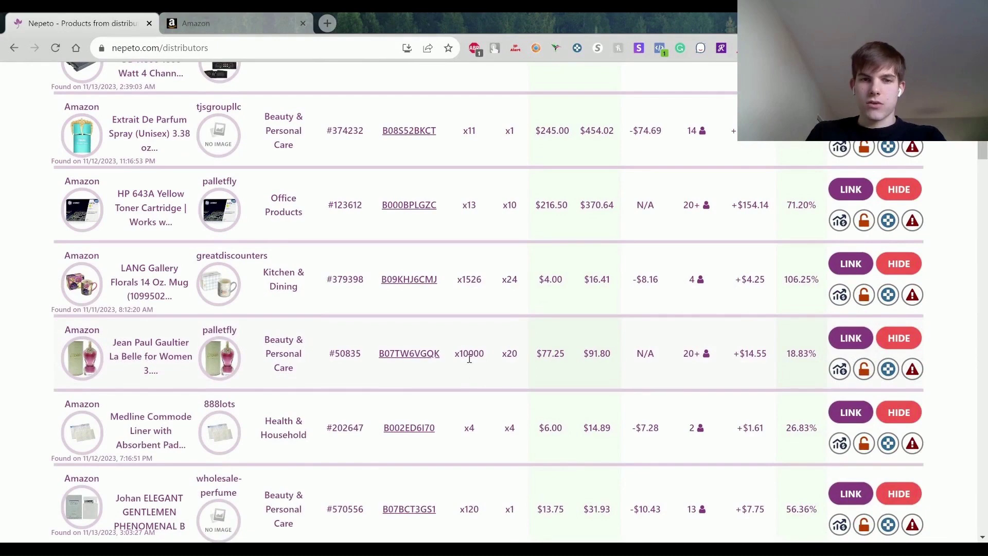
scroll(469, 351, "up", 6)
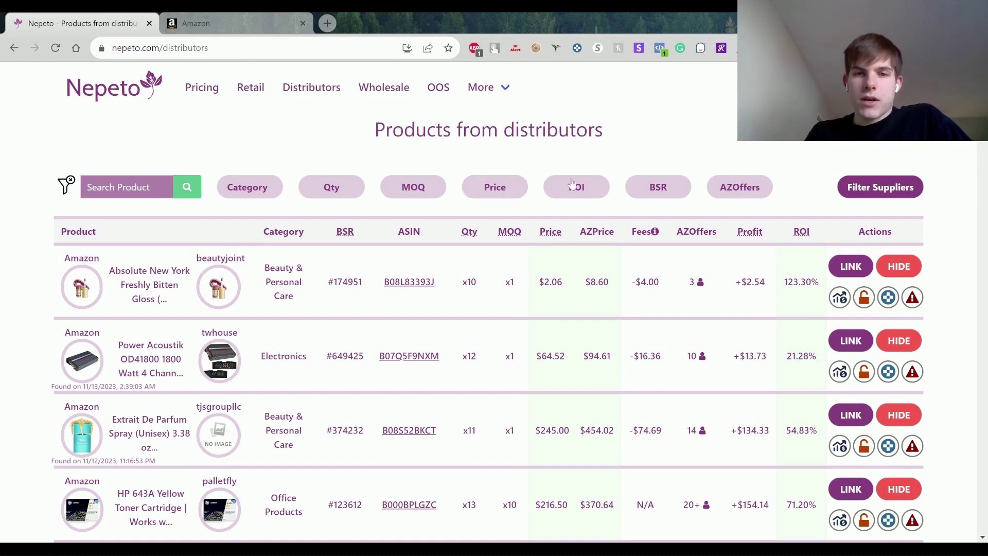
left_click(587, 181)
left_click(470, 341)
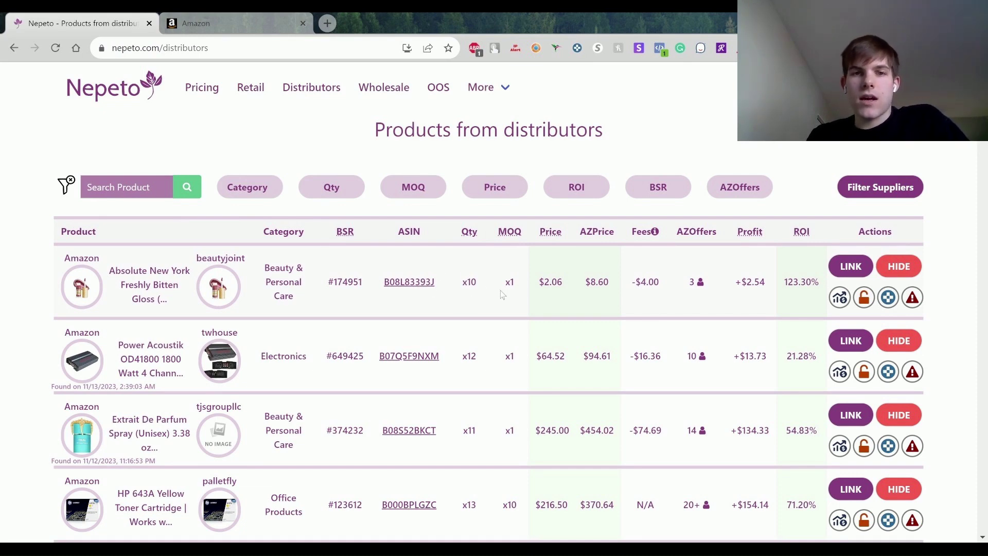
Step: Filter the distributor products to a maximum MOQ of 1
scroll(517, 301, "down", 12)
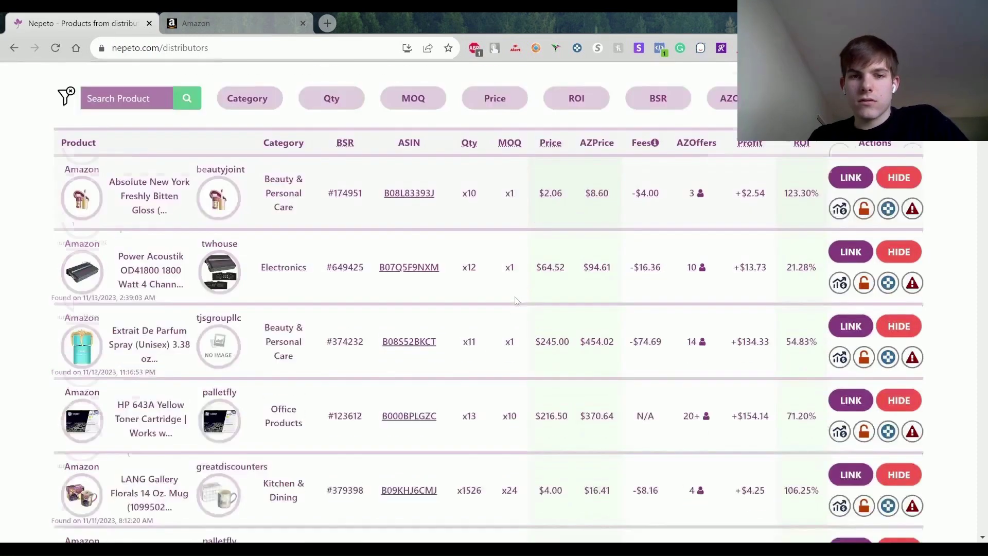
scroll(516, 301, "up", 12)
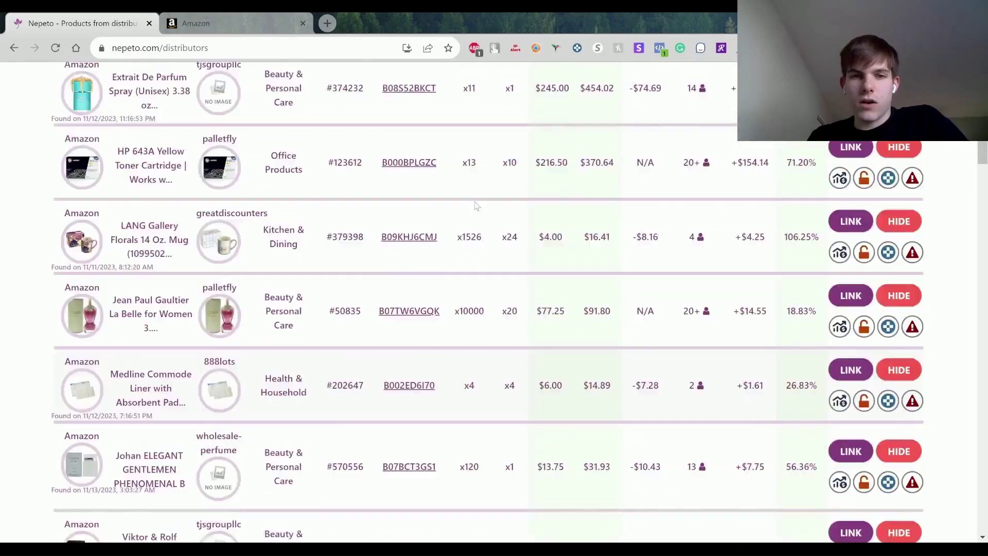
scroll(545, 411, "down", 15)
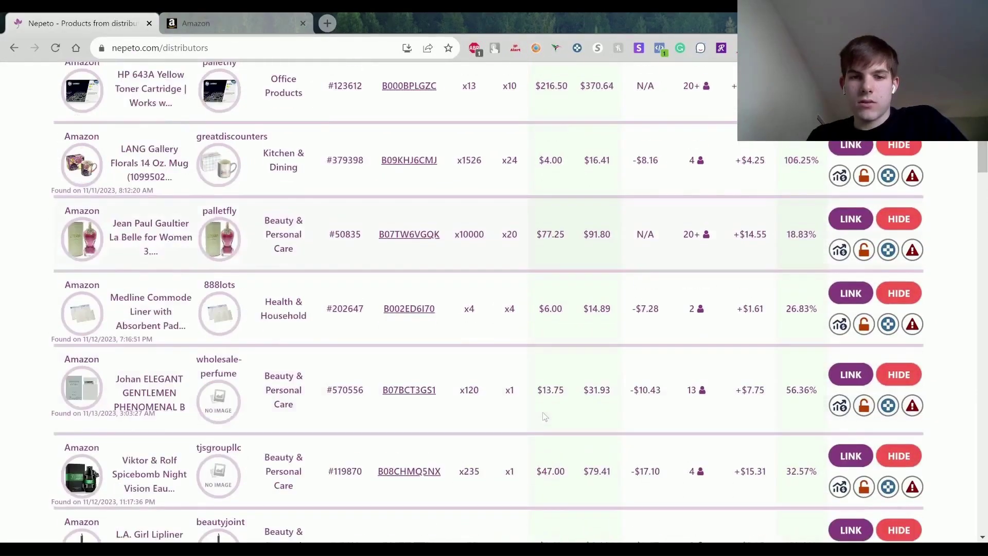
scroll(544, 415, "up", 15)
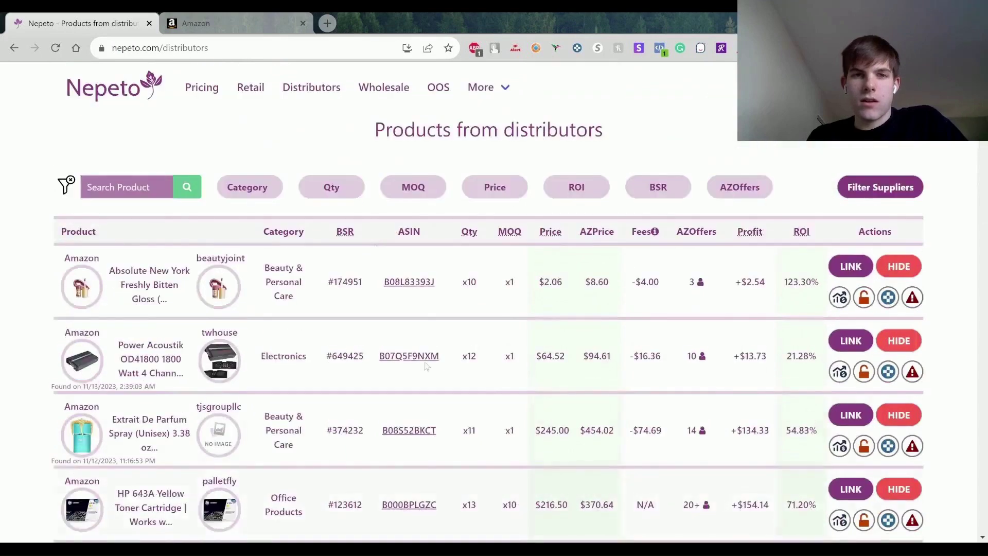
left_click(433, 189)
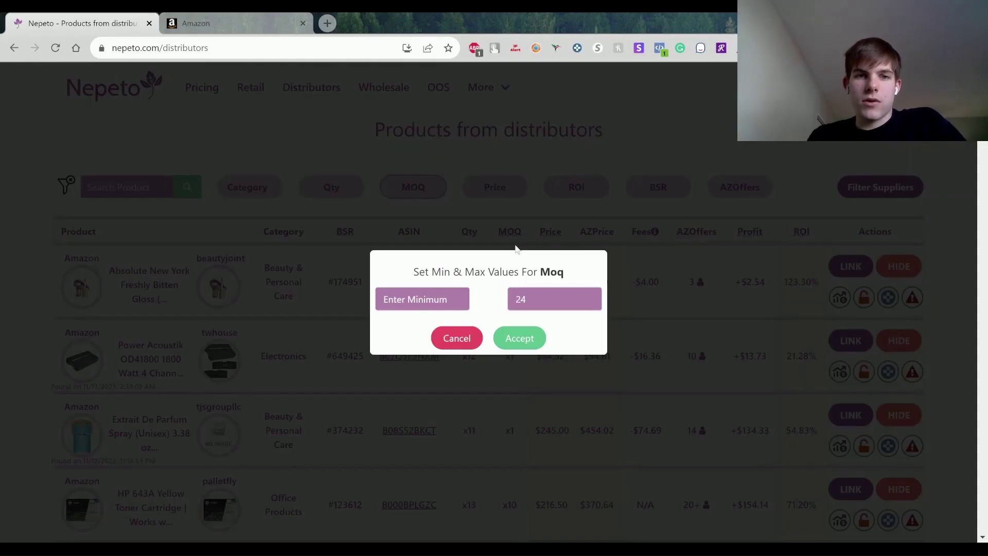
left_click(535, 308)
key("BackSpace")
key("BackSpace")
type("1")
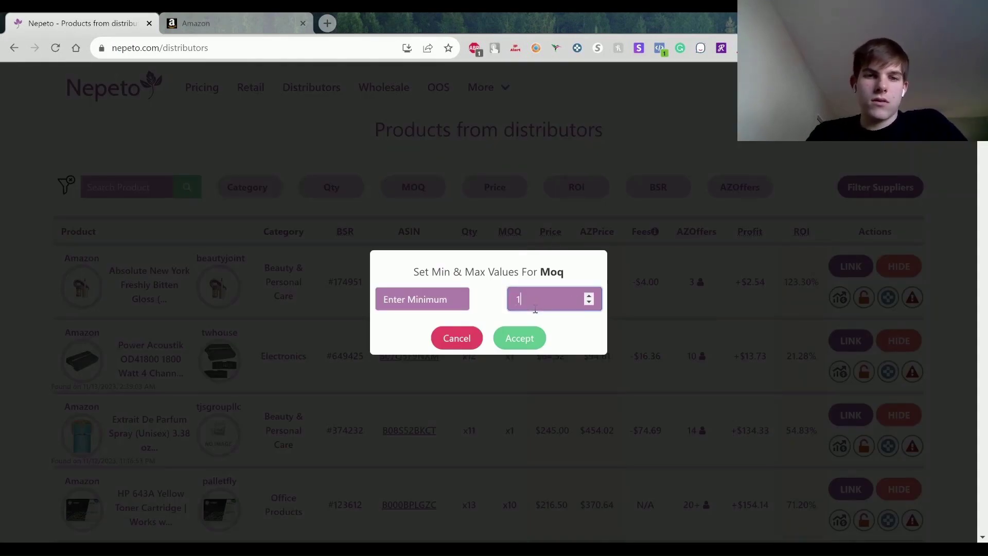
left_click(527, 340)
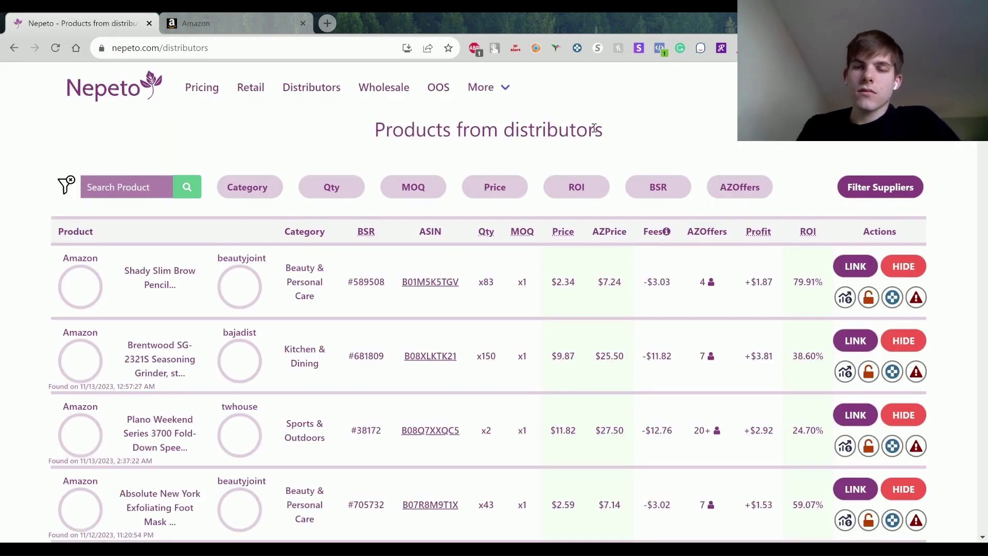
Step: View the supplier filter options and the AZOffers minimum and maximum settings without applying any filter
left_click(886, 188)
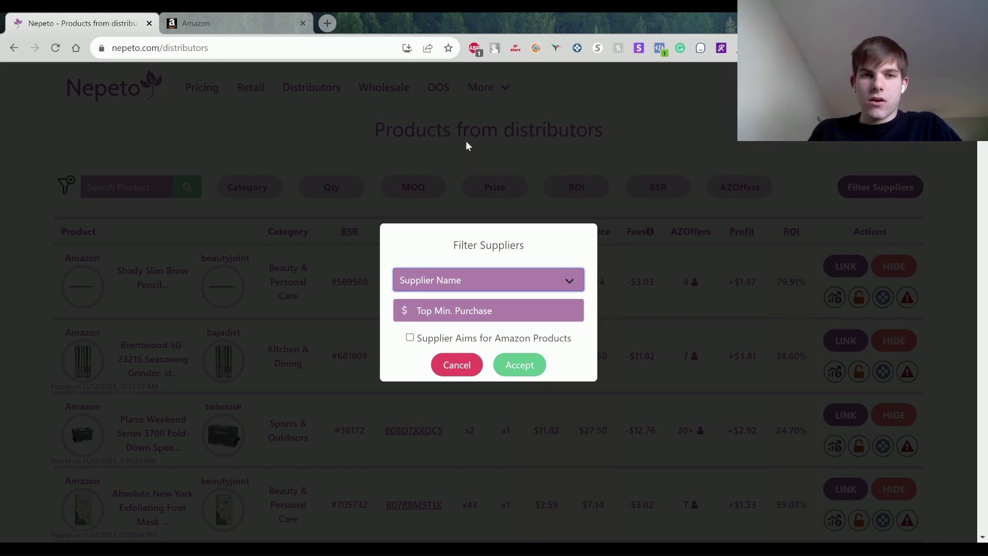
left_click(227, 333)
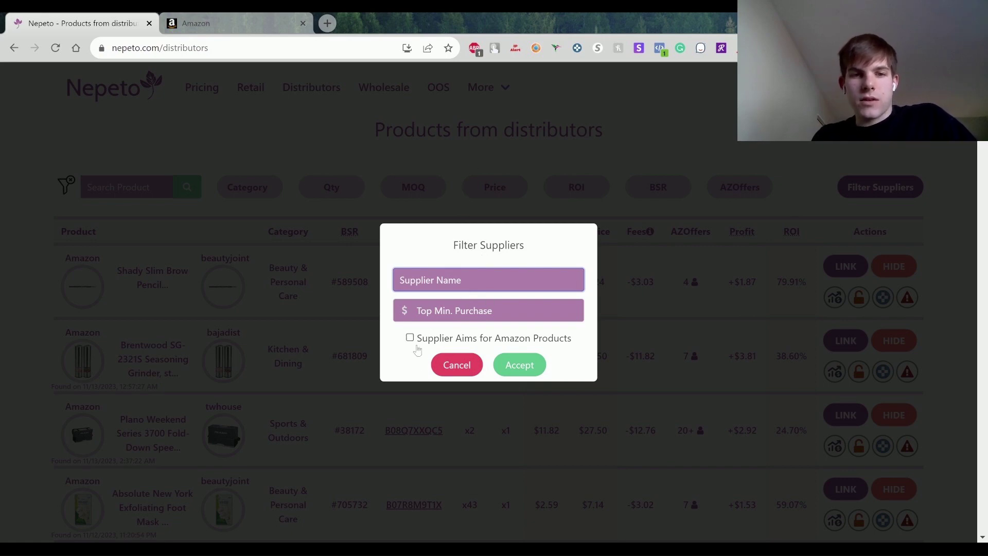
left_click(461, 365)
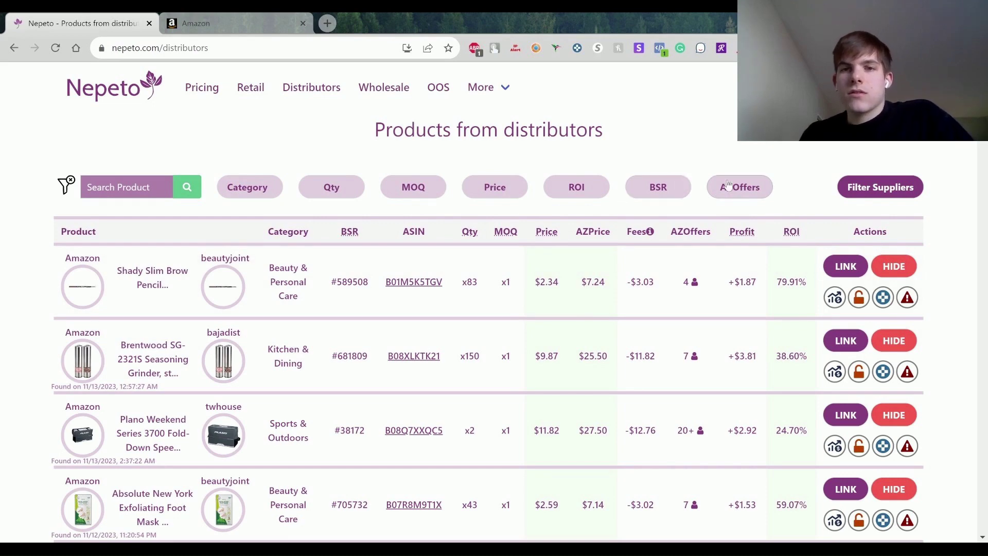
left_click(728, 185)
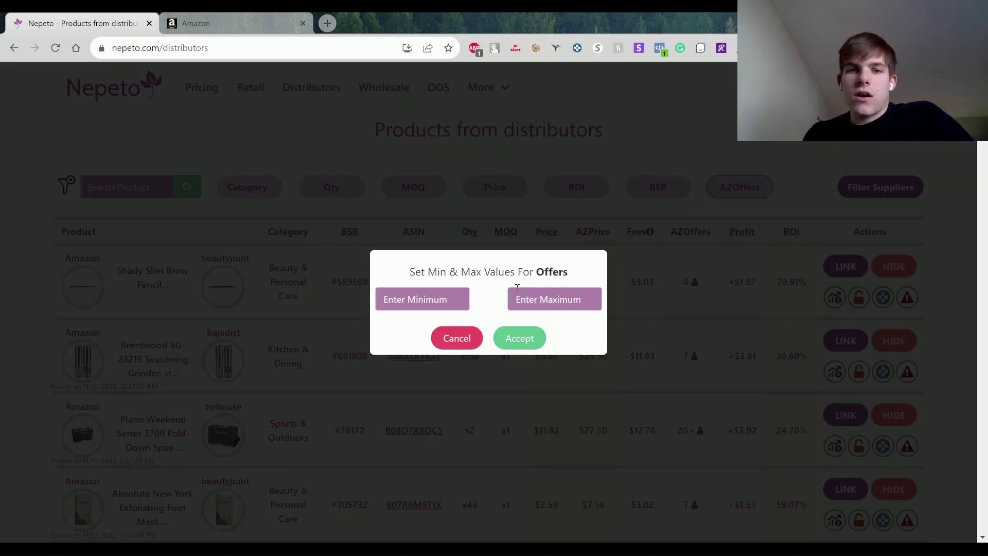
left_click(455, 336)
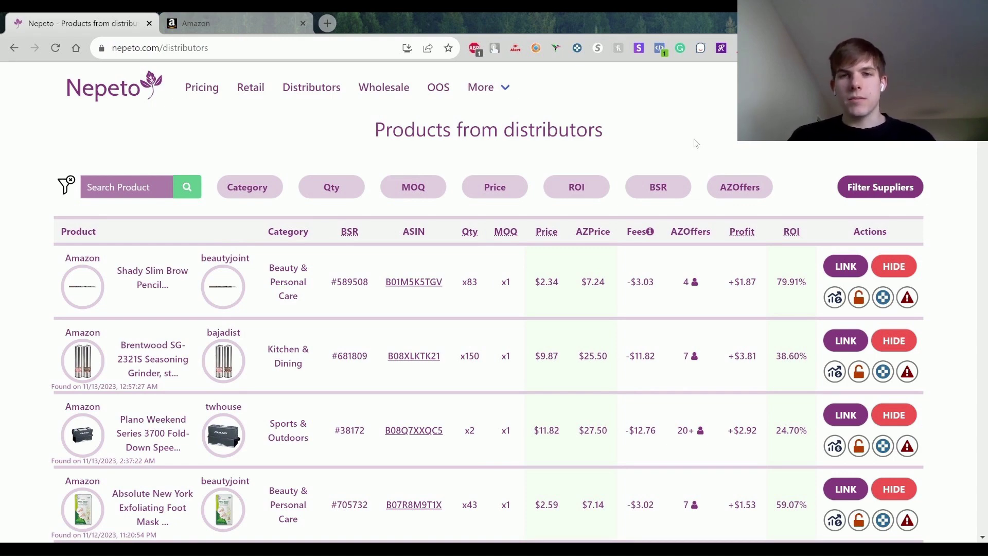
Step: Filter the distributor products to a minimum of 3 Amazon offers
left_click(740, 187)
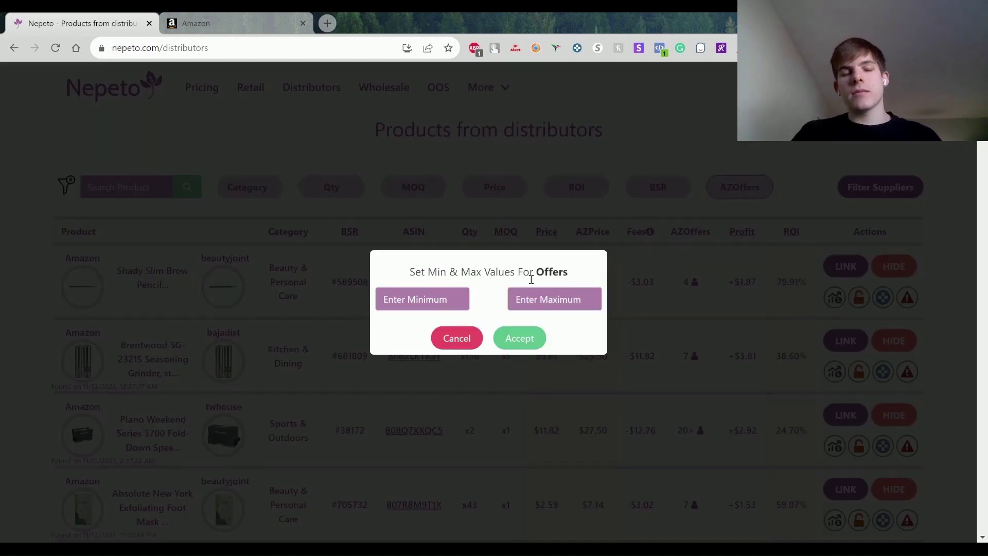
left_click(440, 303)
type("3")
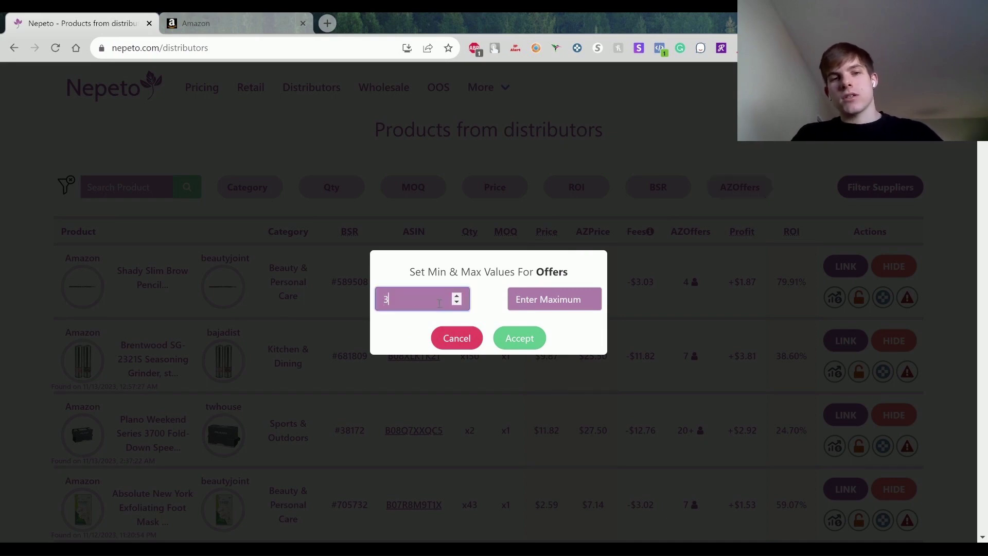
left_click(522, 344)
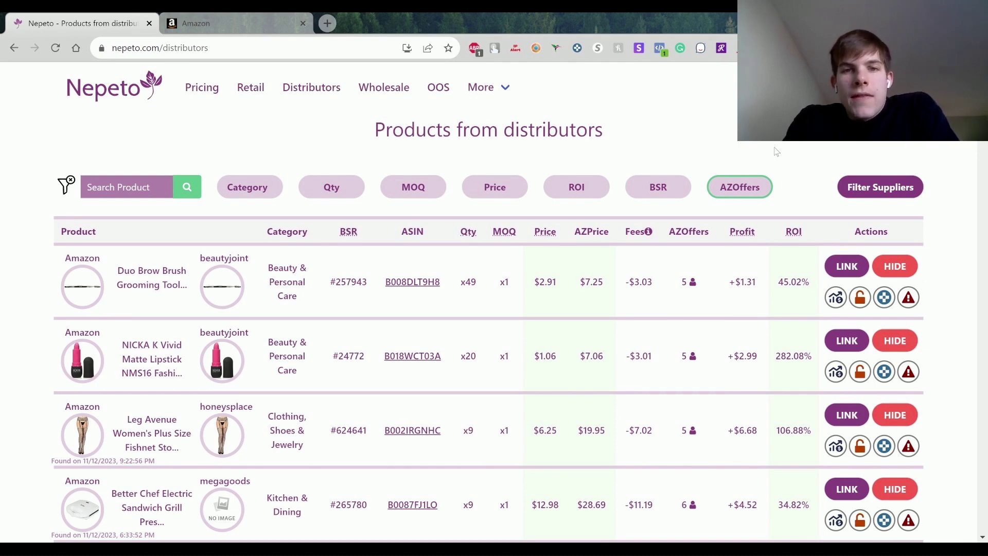
Step: View the BSR range settings and the supplier filter options, closing both without applying anything
left_click(657, 191)
left_click(466, 338)
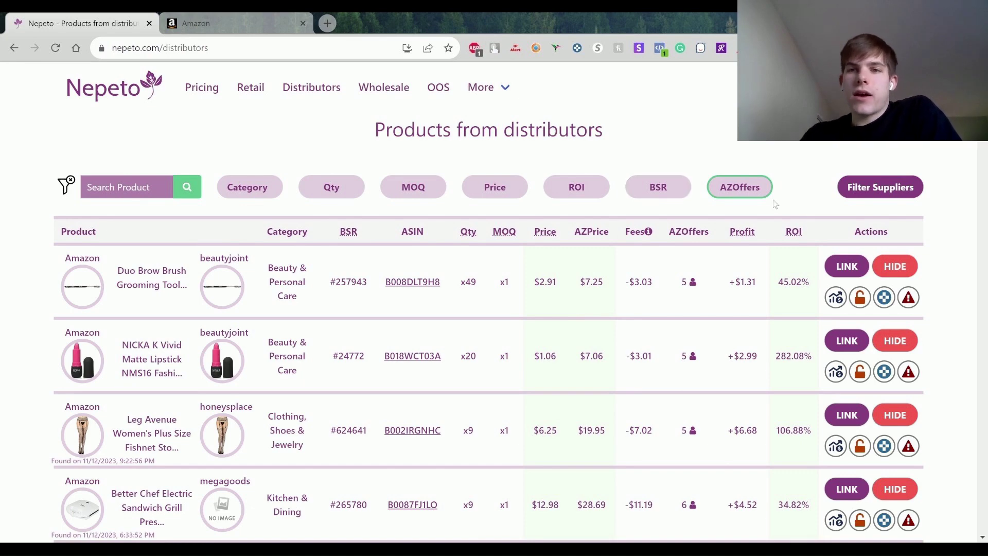
left_click(880, 187)
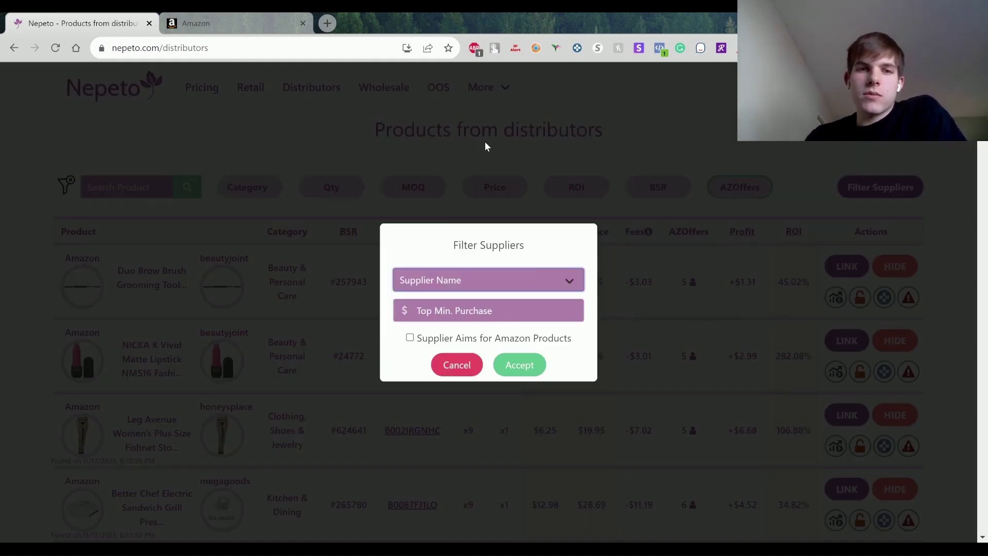
left_click(457, 364)
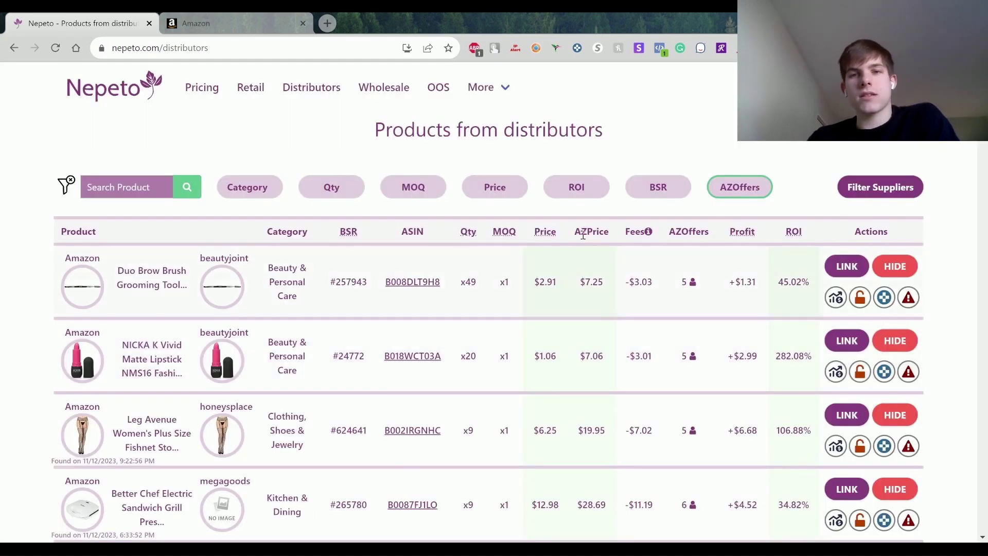
Step: Filter the distributor products to a maximum BSR of 10000
left_click(654, 191)
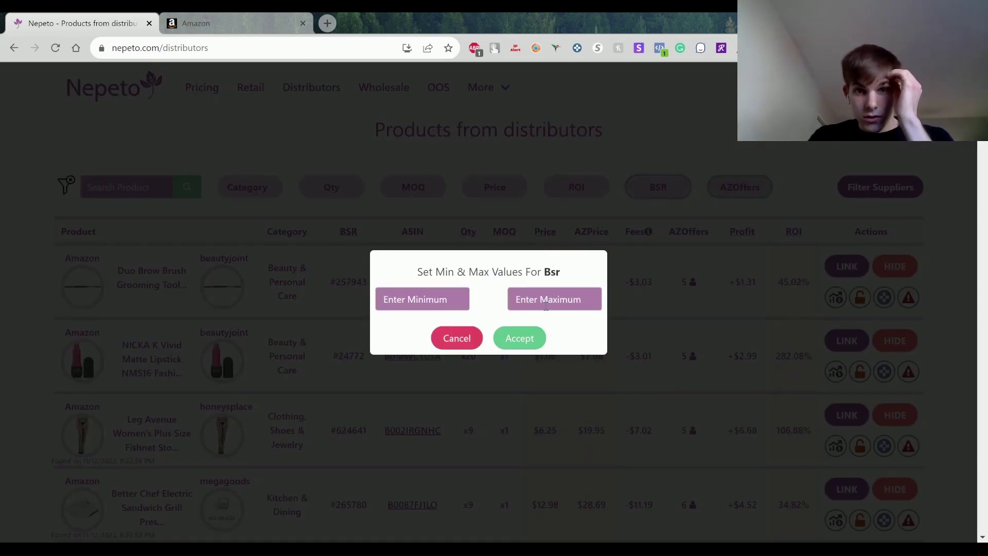
left_click(550, 302)
type("10")
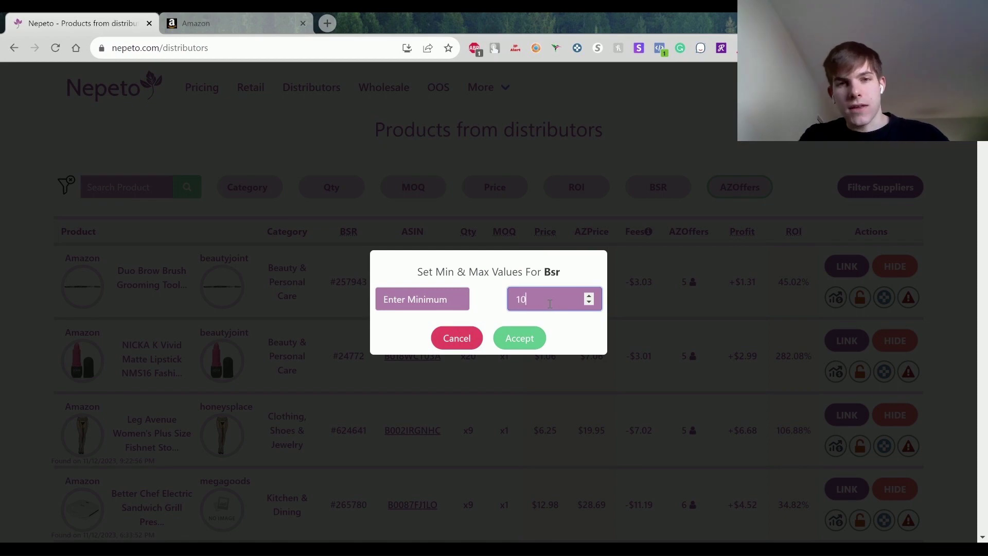
type("000")
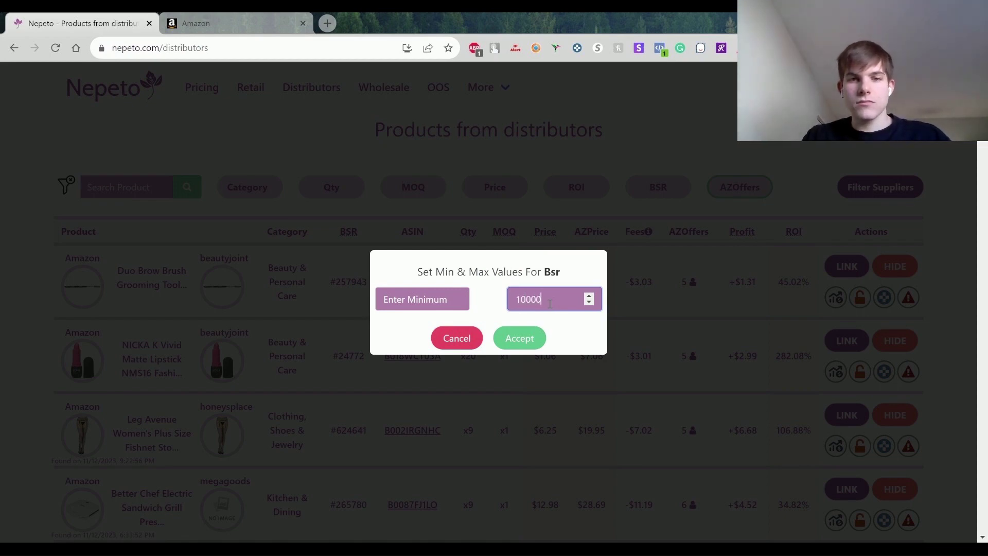
left_click(520, 338)
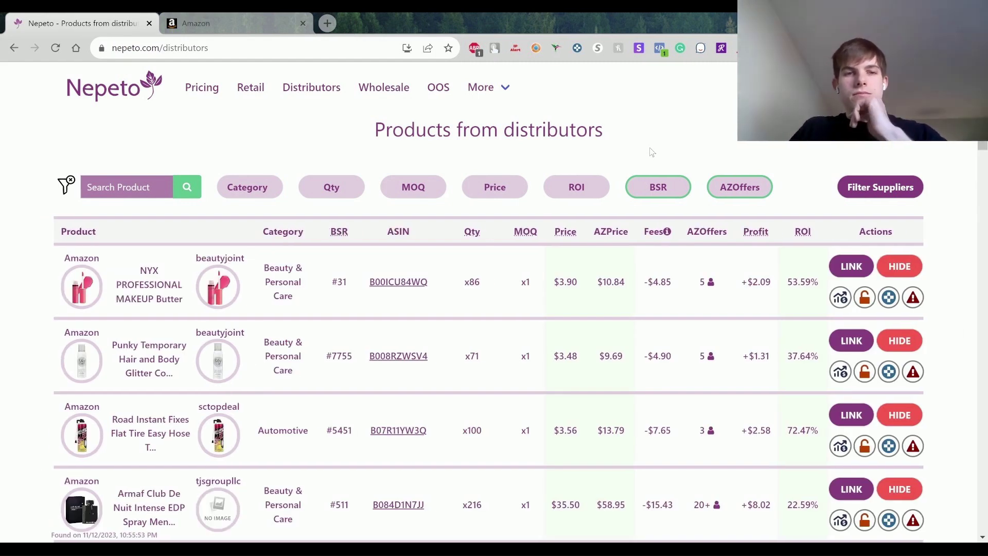
Step: Filter the distributor products to an ROI between a minimum of 20 and a maximum of 60
left_click(582, 190)
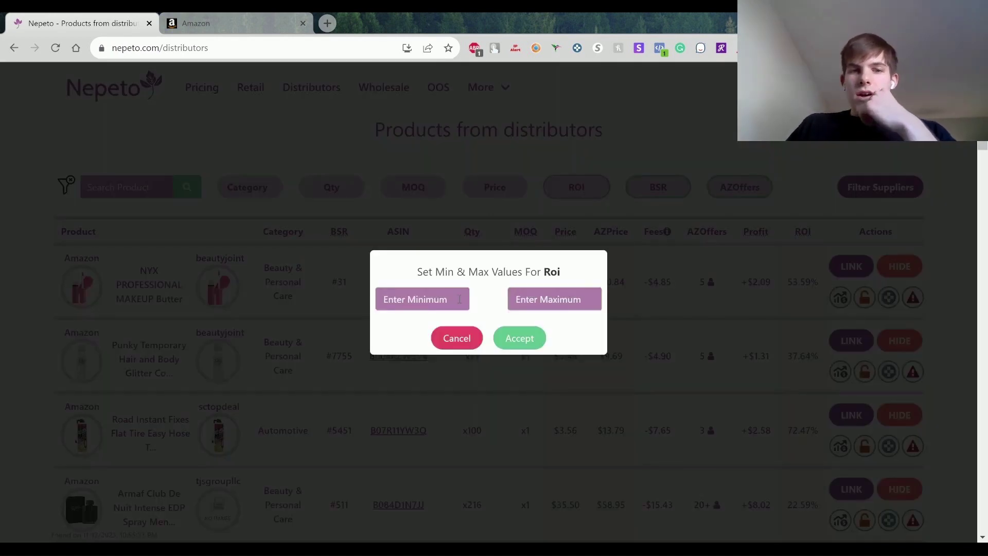
left_click(442, 303)
type("20")
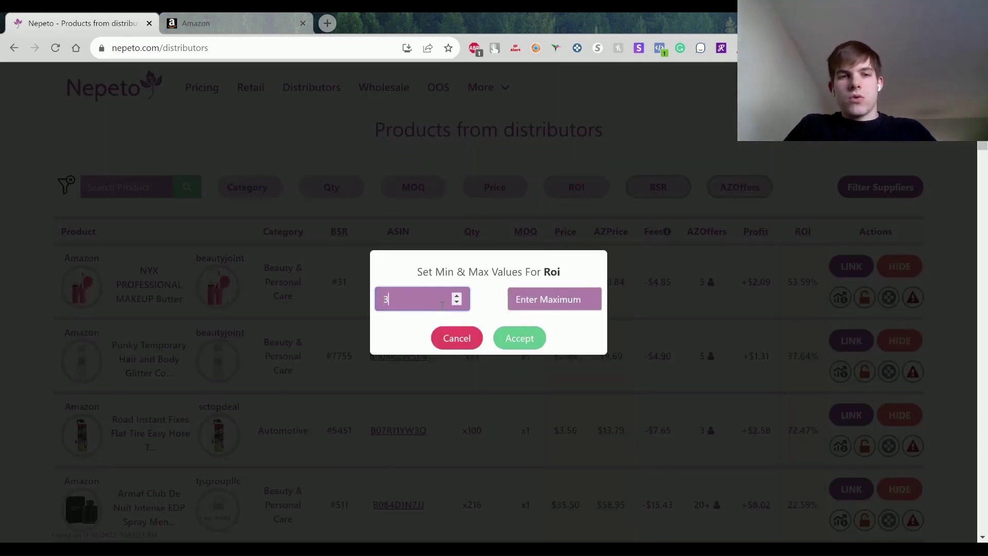
left_click(542, 299)
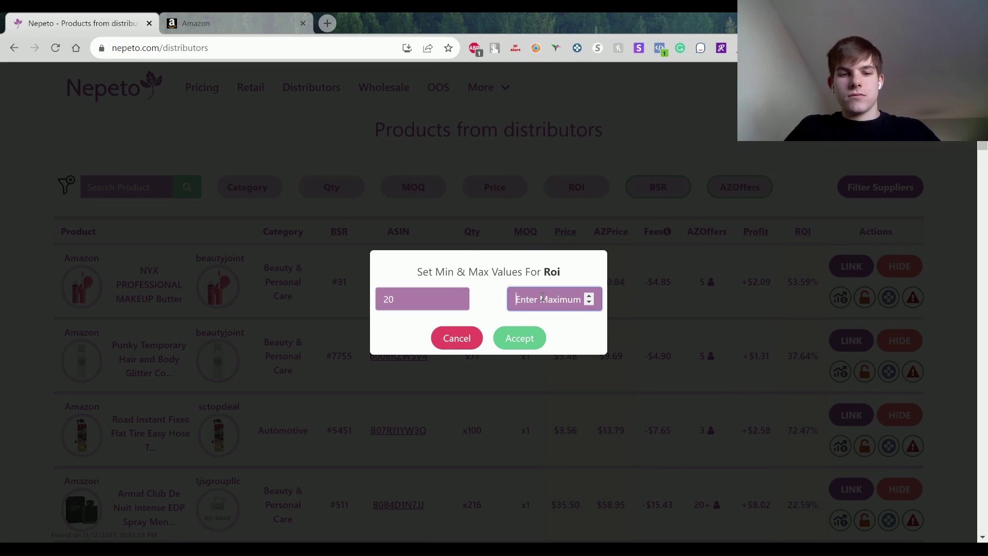
type("60")
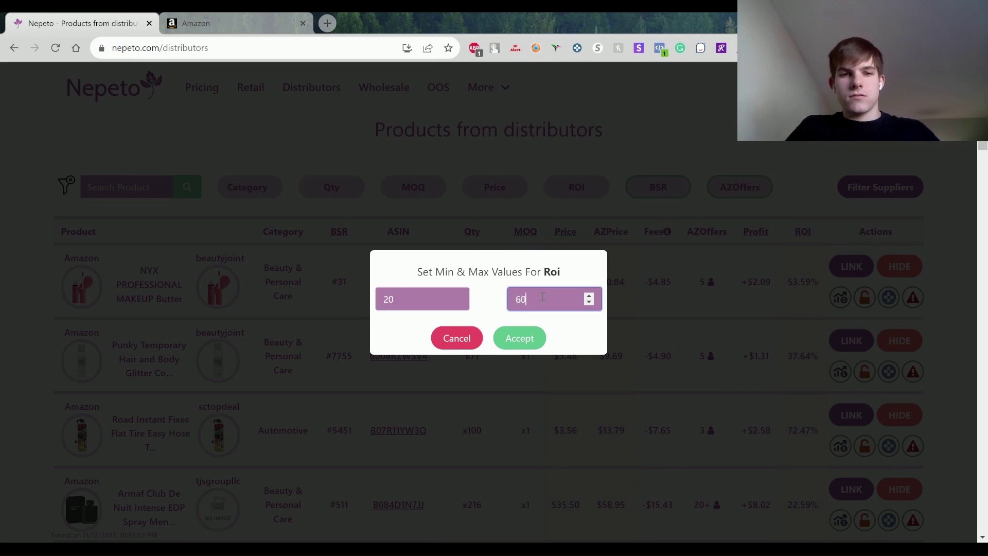
left_click(534, 338)
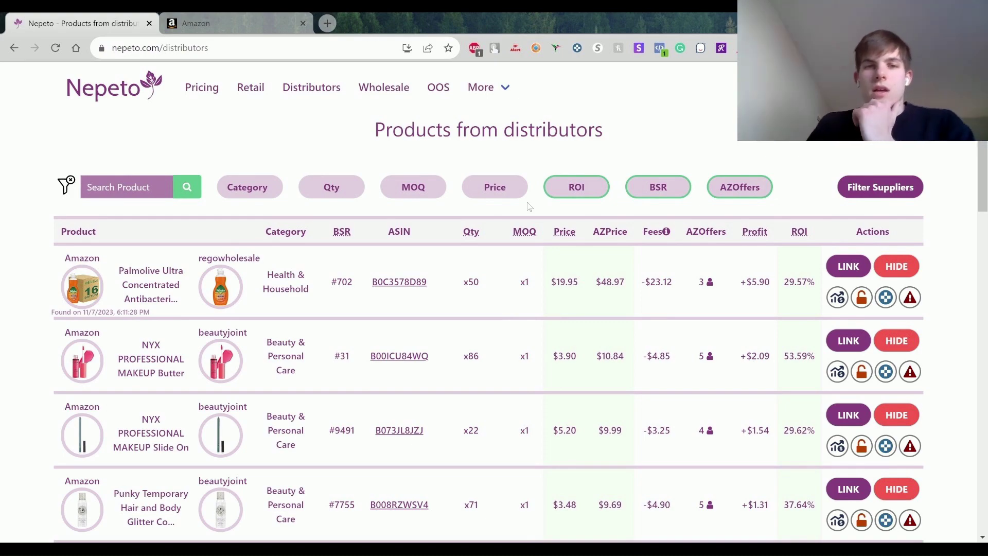
Step: Skim the filtered products and check the MOQ minimum and maximum settings, closing them without changes
scroll(506, 196, "down", 15)
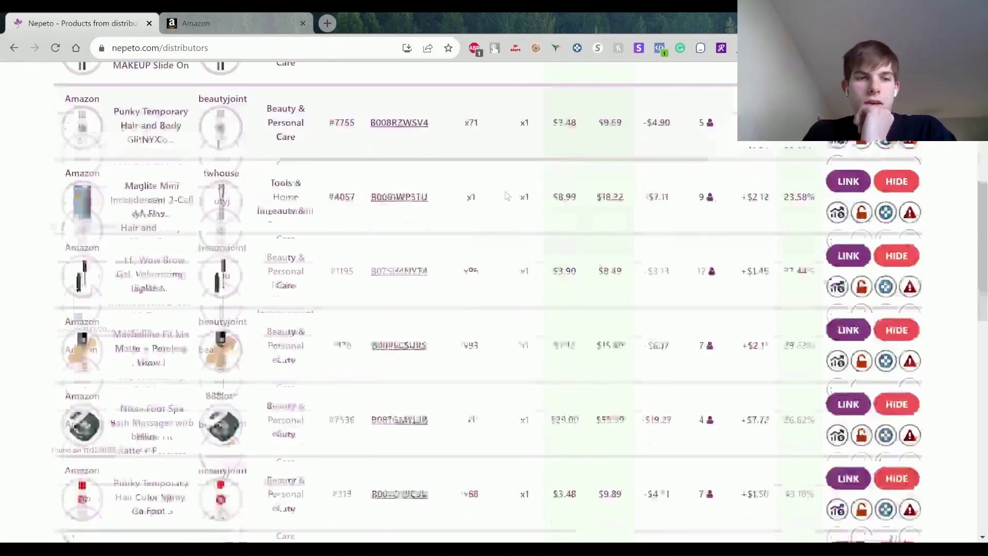
scroll(505, 196, "up", 15)
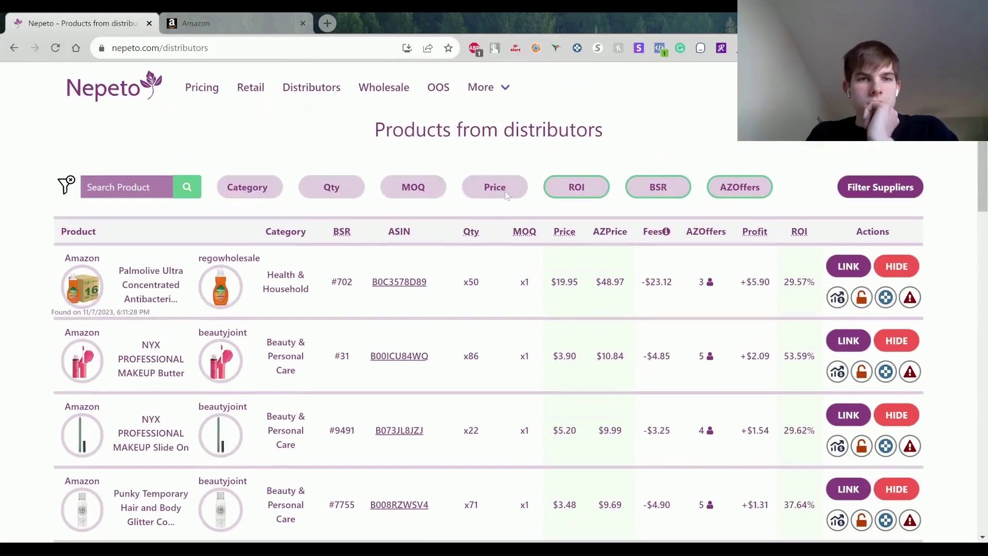
left_click(416, 189)
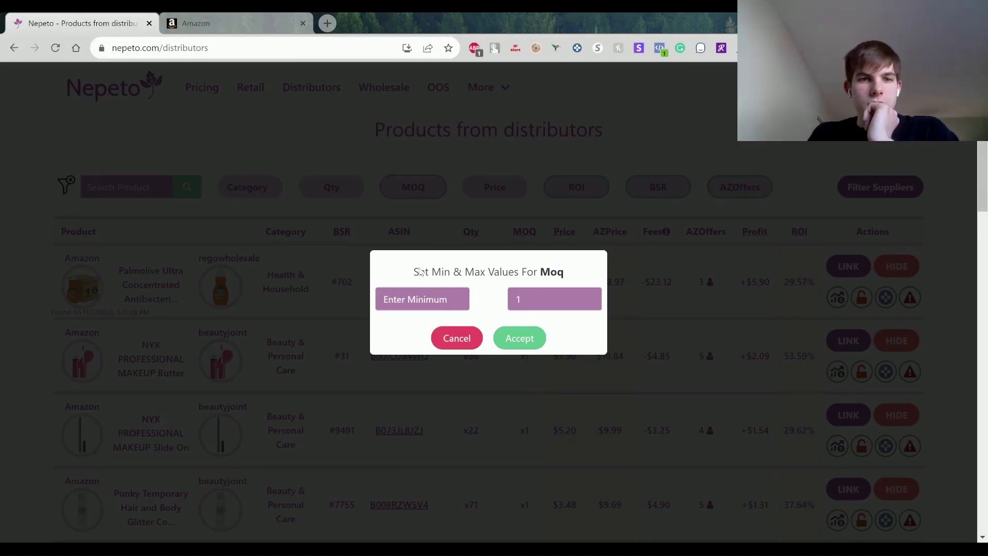
left_click(457, 339)
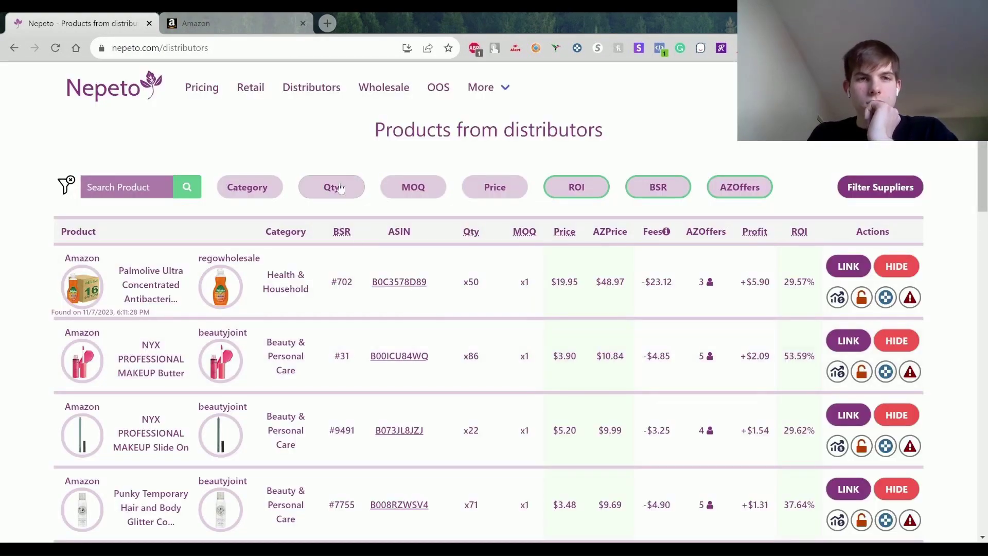
Step: Examine the filtered distributor products through the end of the page, comparing suppliers, BSR, prices, Amazon offers, profit and ROI
scroll(340, 188, "down", 20)
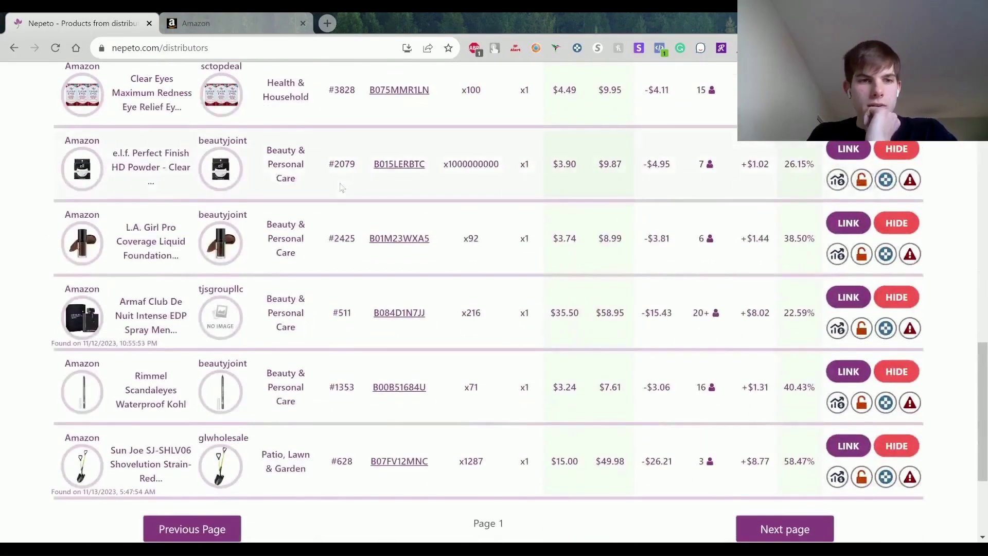
scroll(373, 363, "up", 2)
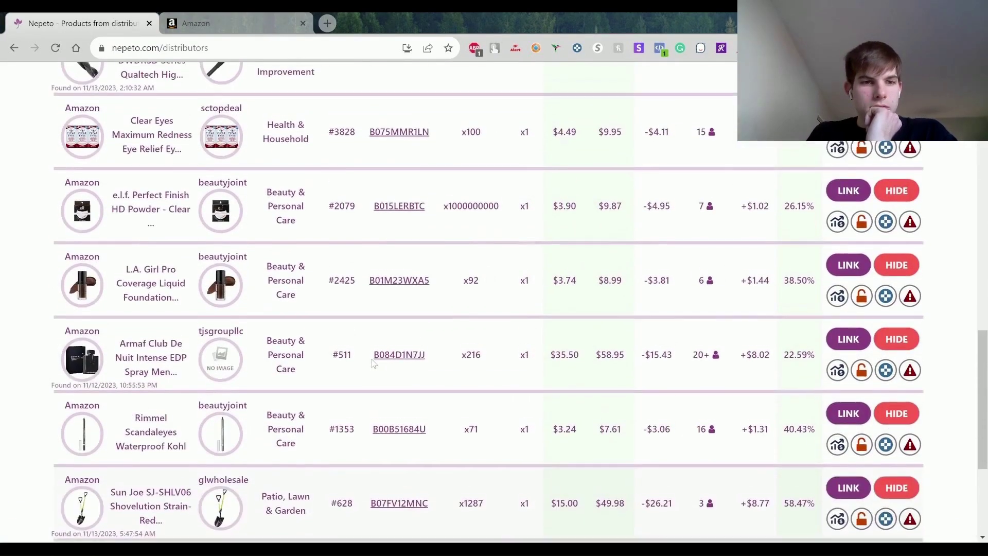
scroll(374, 363, "down", 3)
scroll(374, 363, "up", 3)
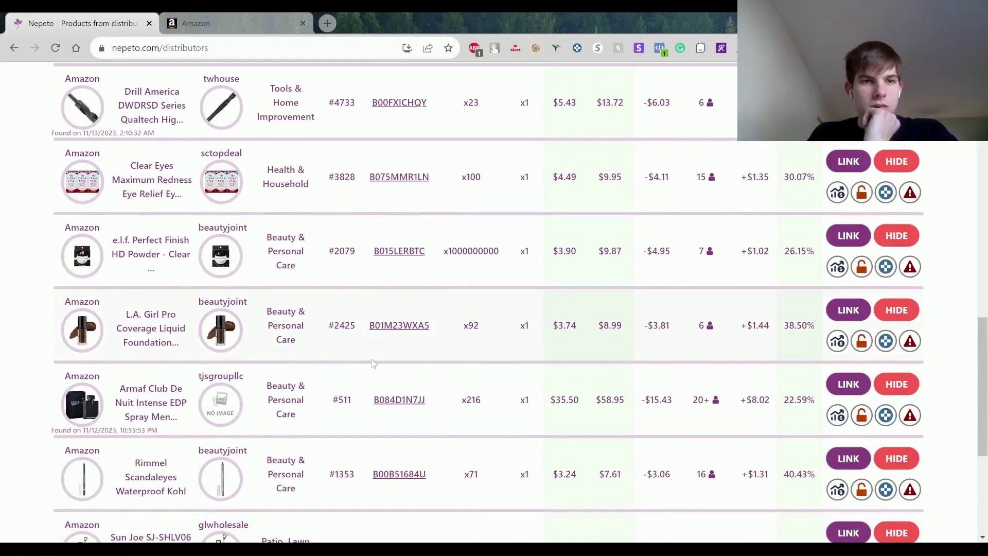
scroll(374, 363, "up", 3)
scroll(241, 360, "up", 2)
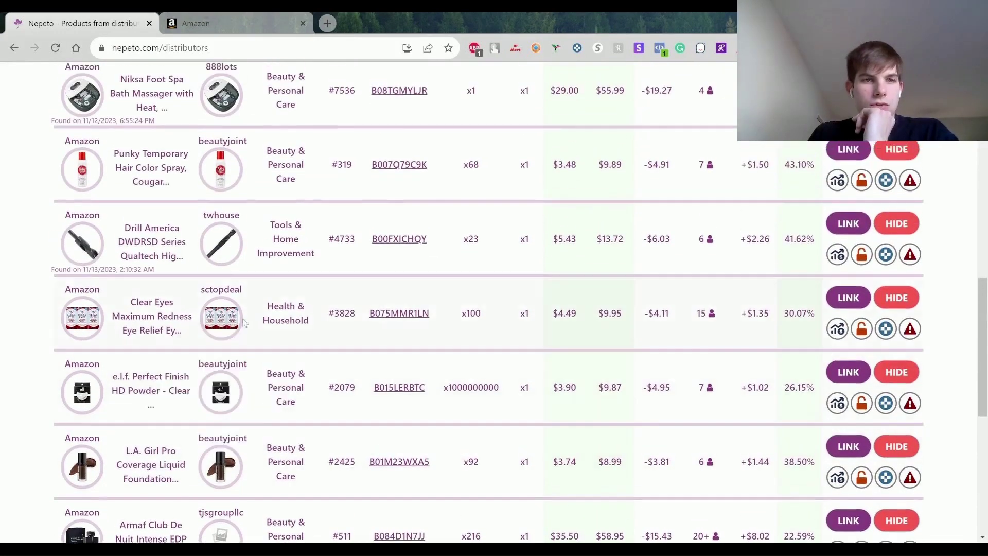
scroll(247, 250, "up", 6)
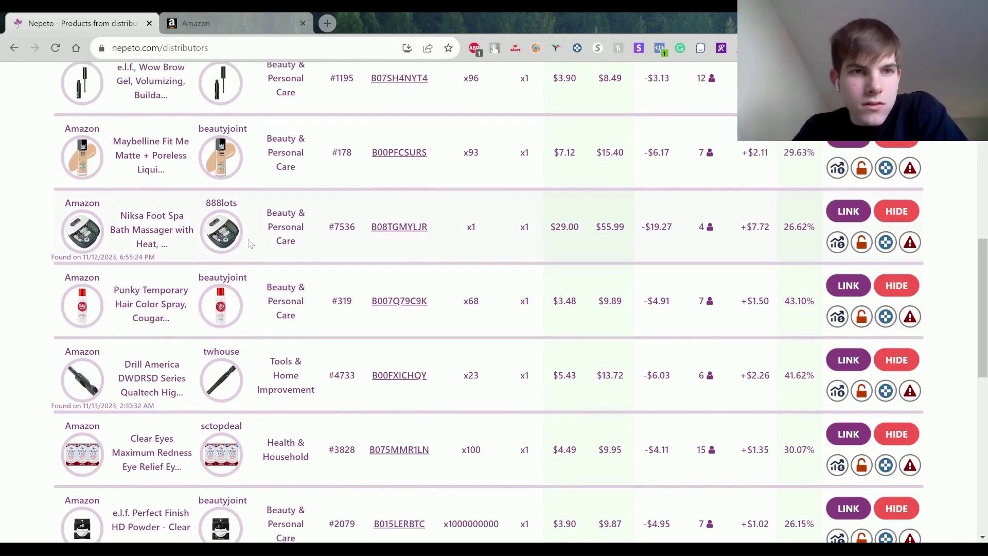
scroll(251, 244, "up", 6)
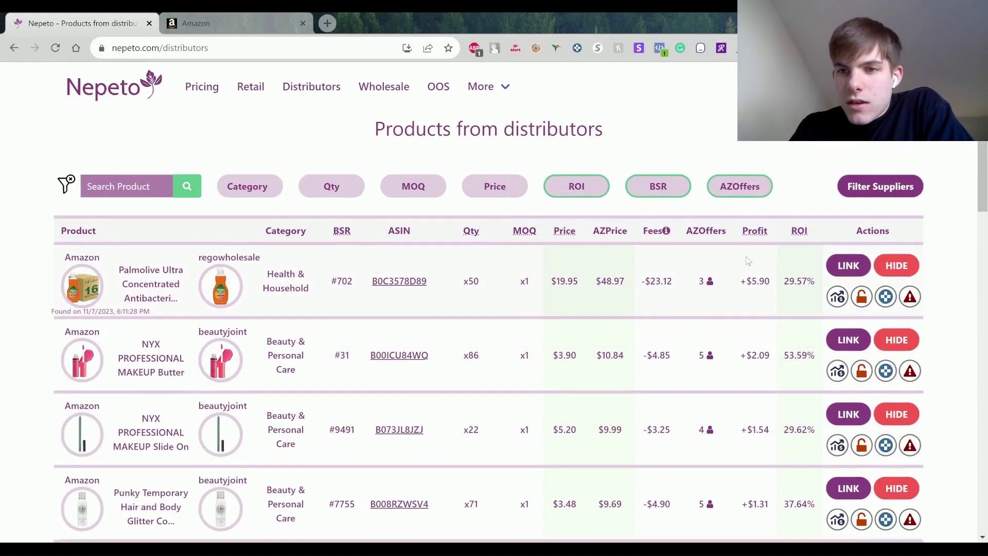
Step: View the advanced product data of the Palmolive dish soap, checking its sales rank, price history and estimated monthly sales
scroll(746, 258, "down", 1)
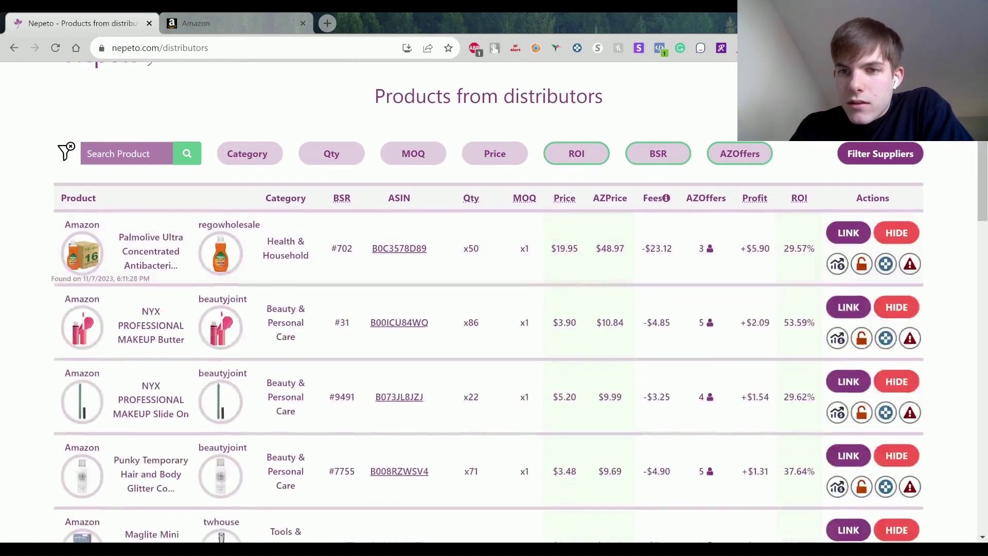
left_click(837, 265)
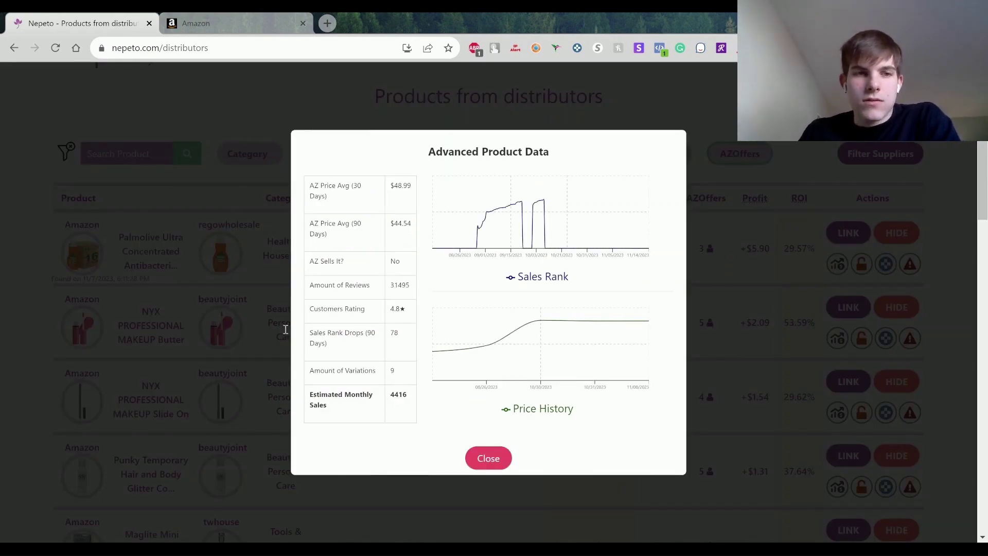
mouse_move(525, 205)
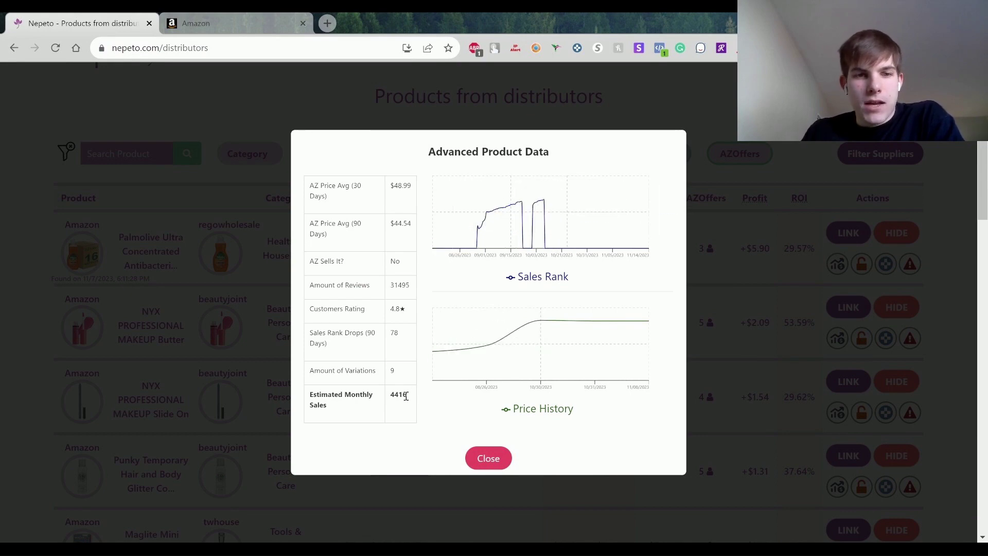
left_click_drag(408, 400, 394, 393)
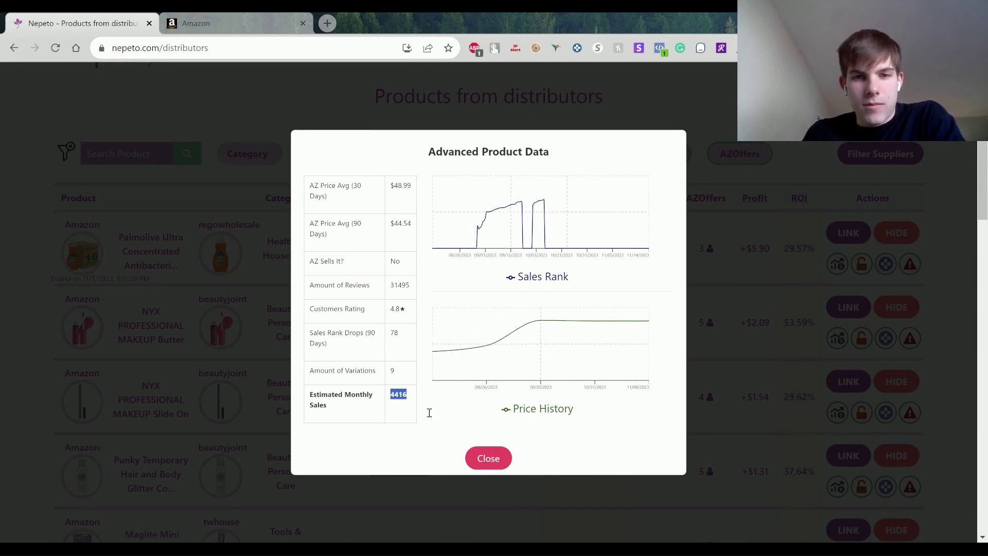
left_click(493, 457)
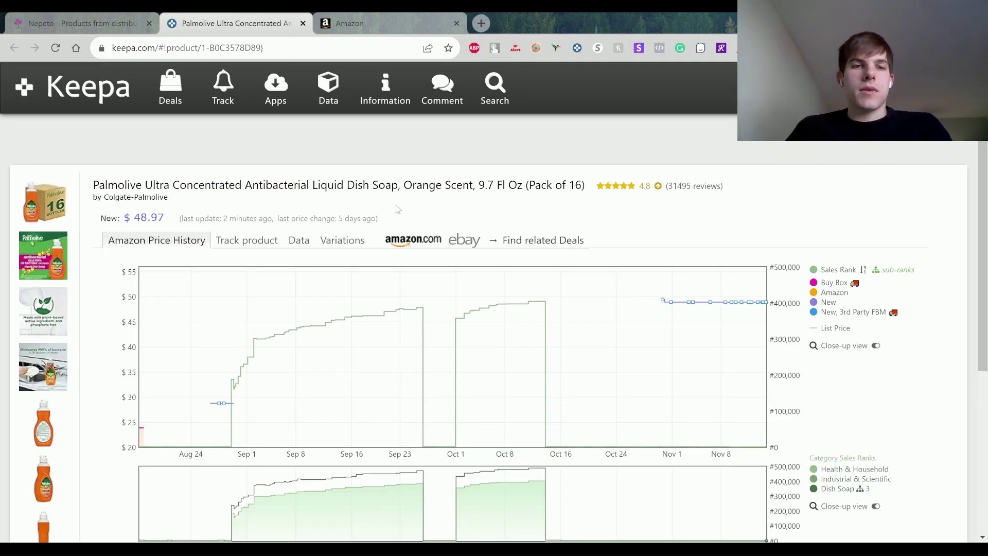
Step: On the Palmolive dish soap's Keepa page, view the list of current seller offers in its product data
left_click(296, 242)
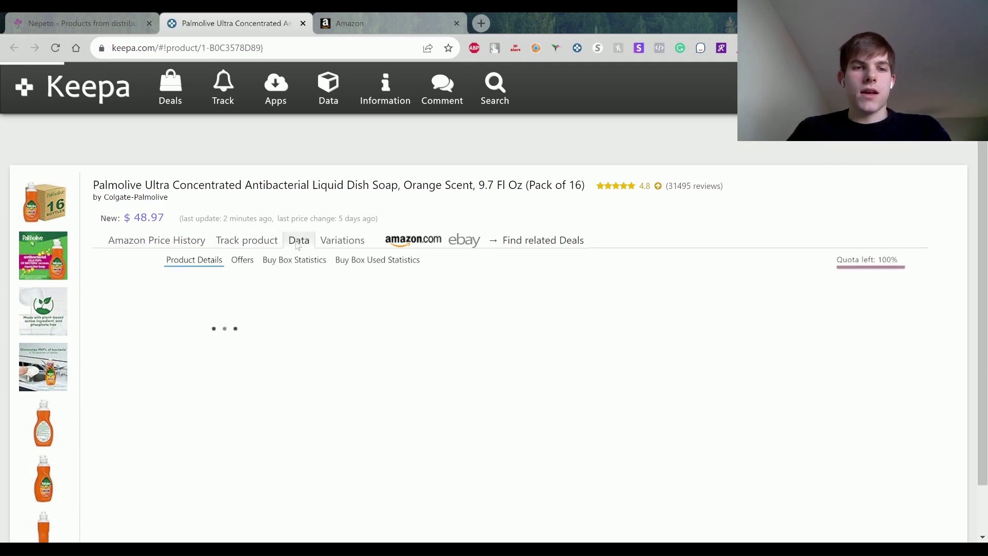
left_click(243, 261)
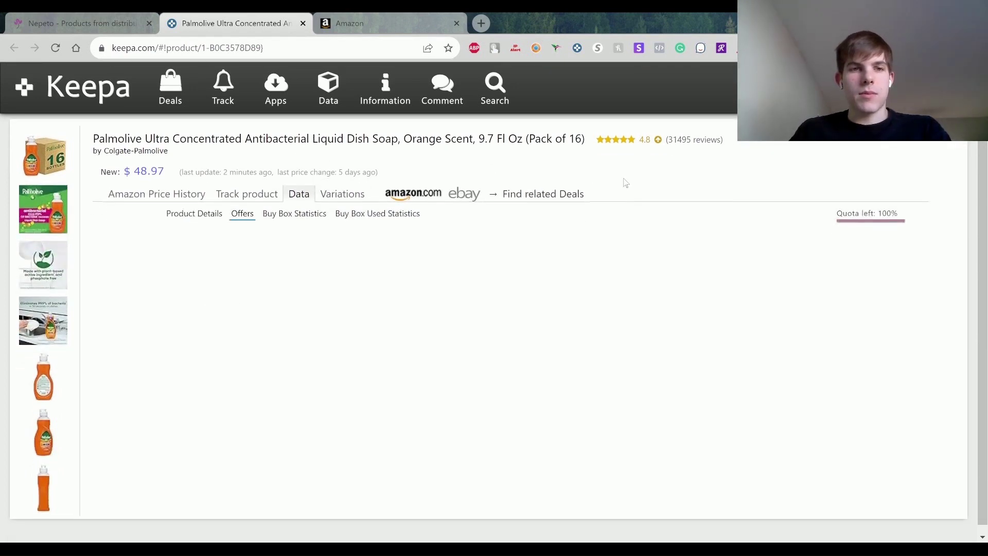
scroll(633, 178, "down", 2)
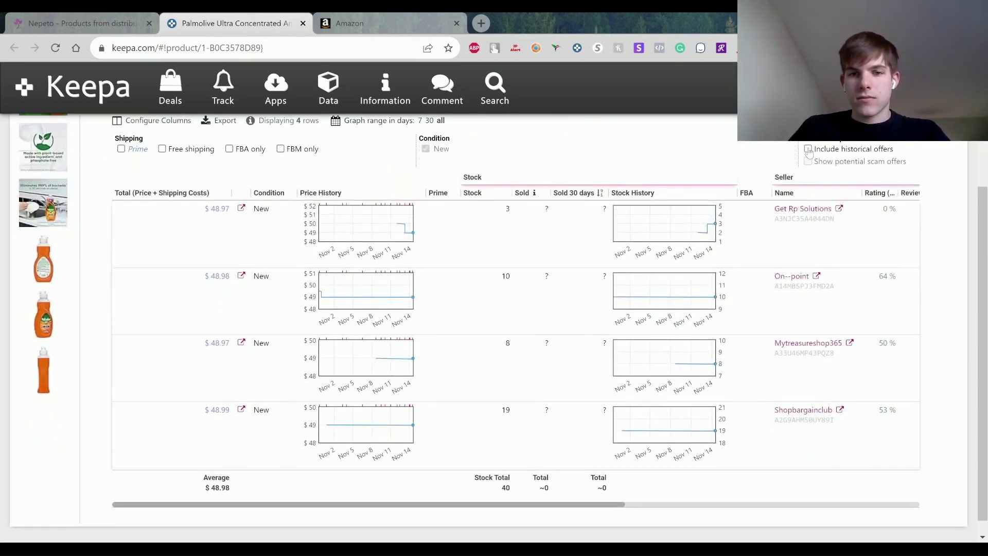
Step: Include historical offers in the Keepa offers table and review each seller's price and stock history
left_click(808, 149)
left_click(808, 150)
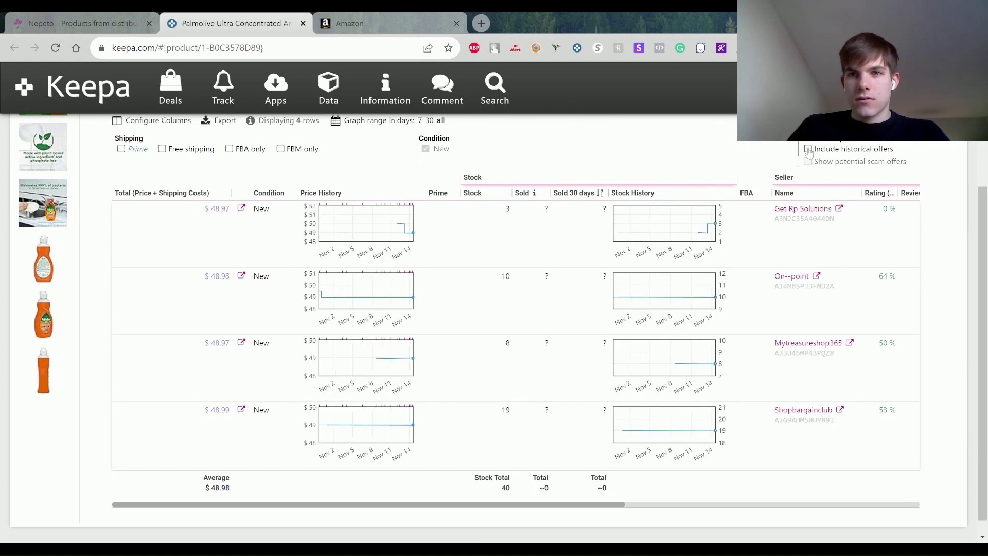
left_click(807, 149)
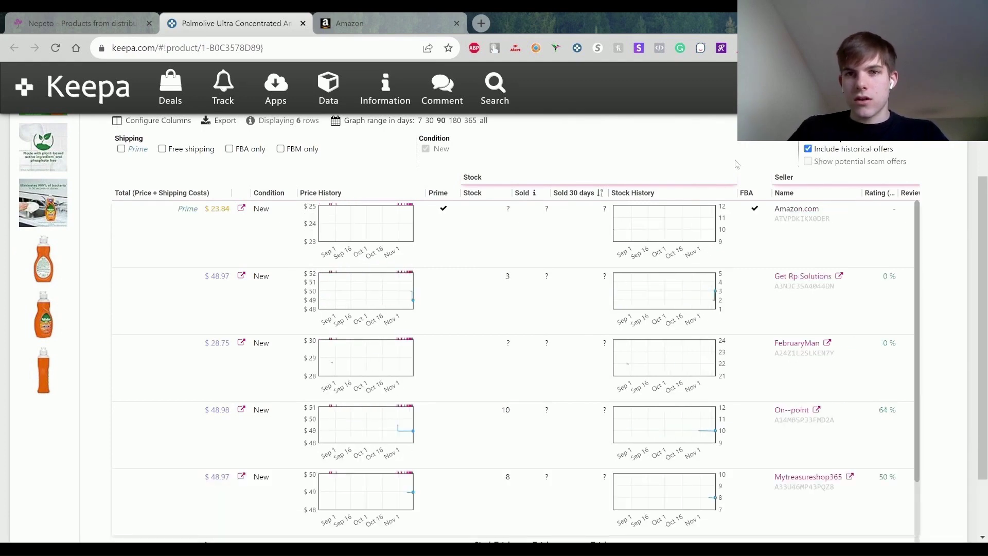
scroll(737, 163, "down", 2)
scroll(595, 403, "up", 5)
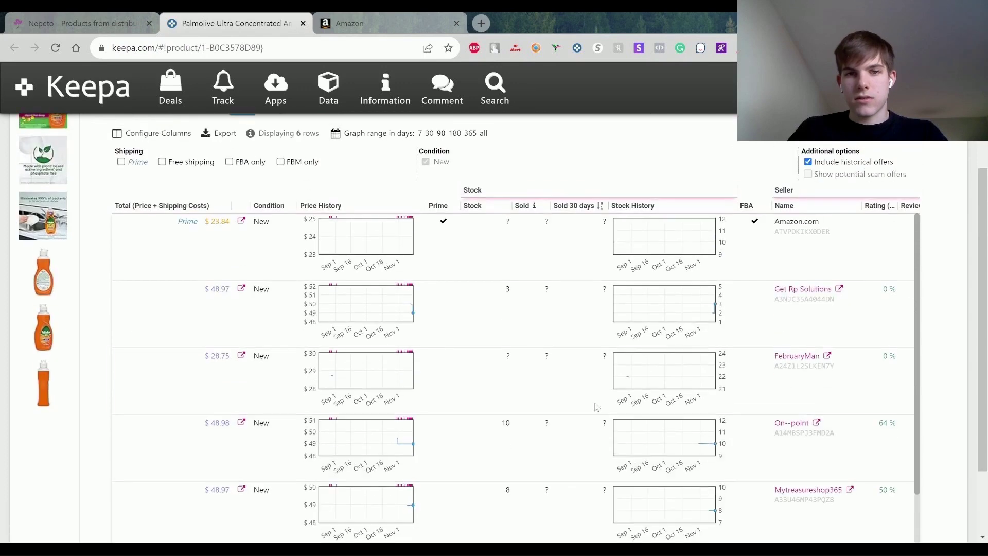
scroll(596, 402, "down", 3)
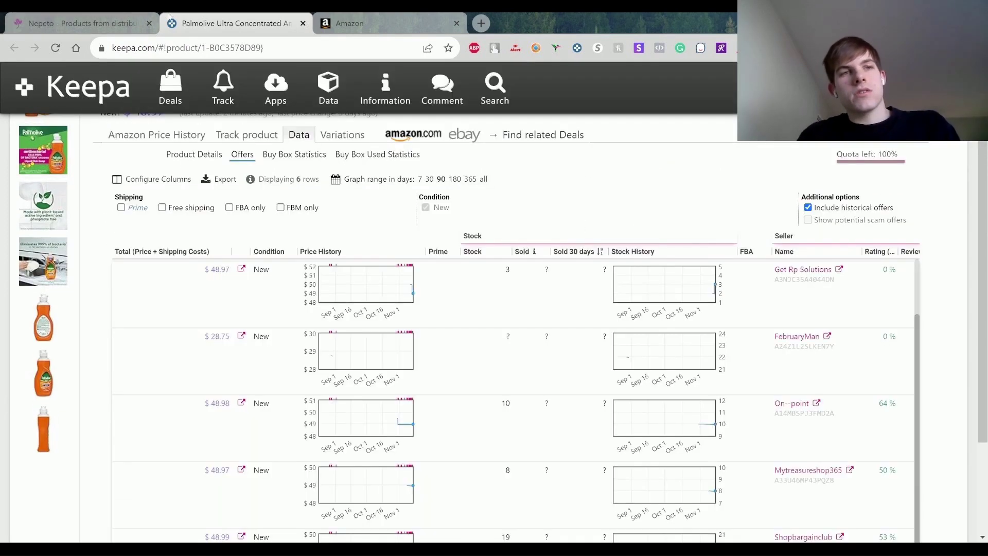
Step: Return to Nepeto's distributor list and recheck the Palmolive dish soap's advanced product data, closing it when done
left_click(103, 23)
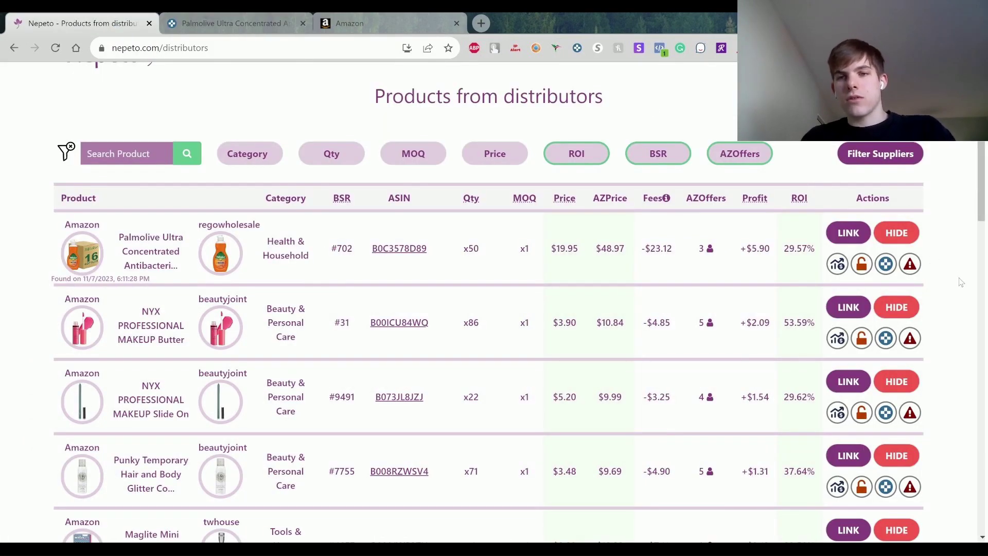
left_click(837, 264)
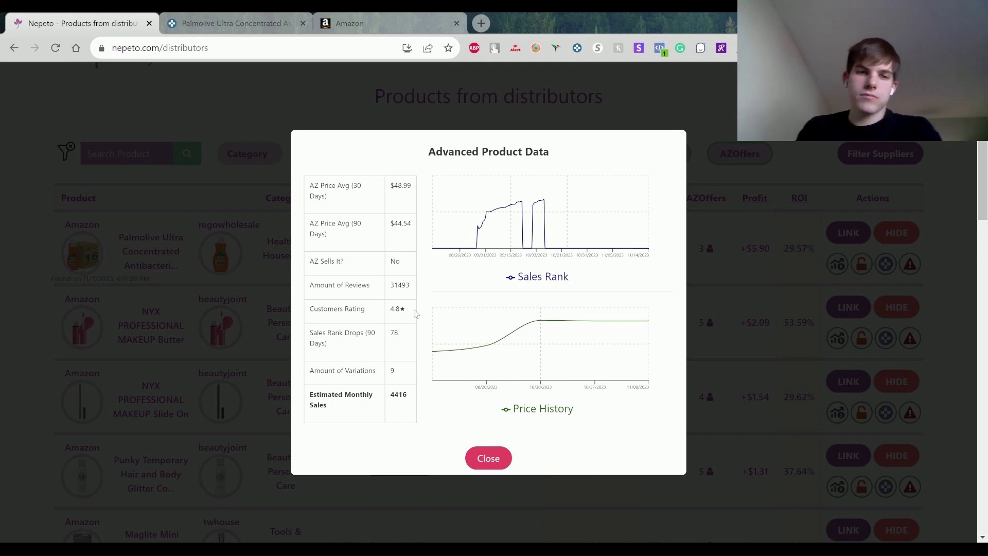
left_click(501, 457)
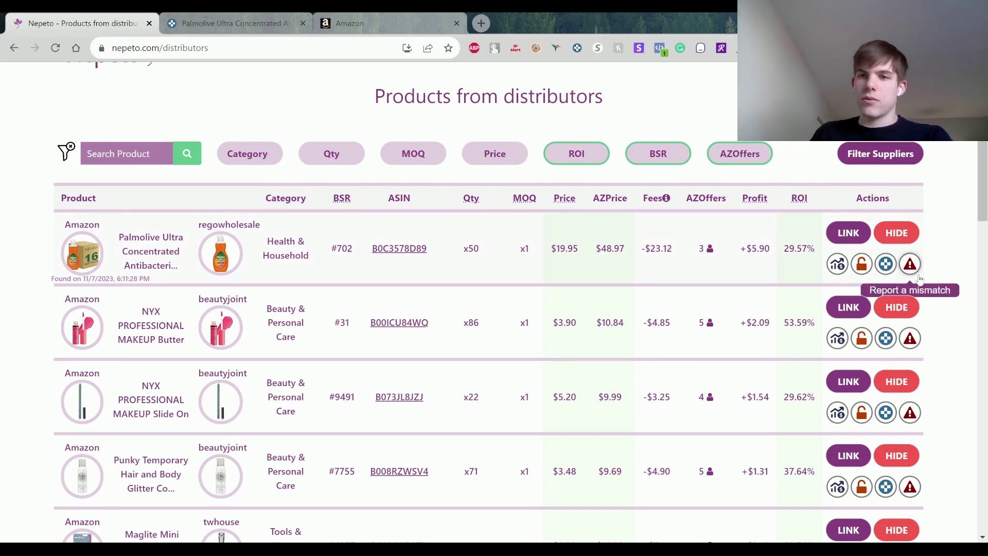
Step: Check the cost of hiding the Palmolive product from other Nepeto users without accepting, and skim the first listed products
left_click(901, 235)
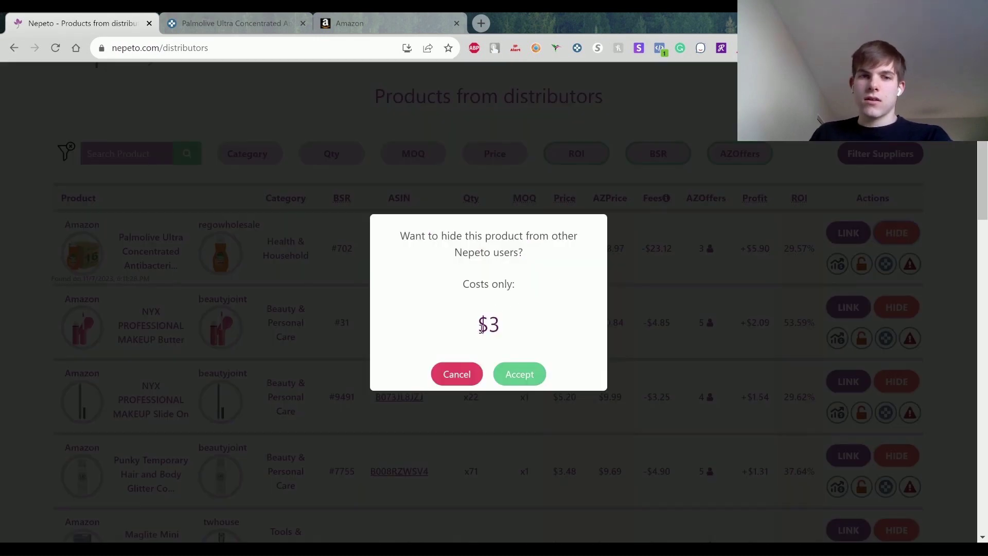
left_click(464, 376)
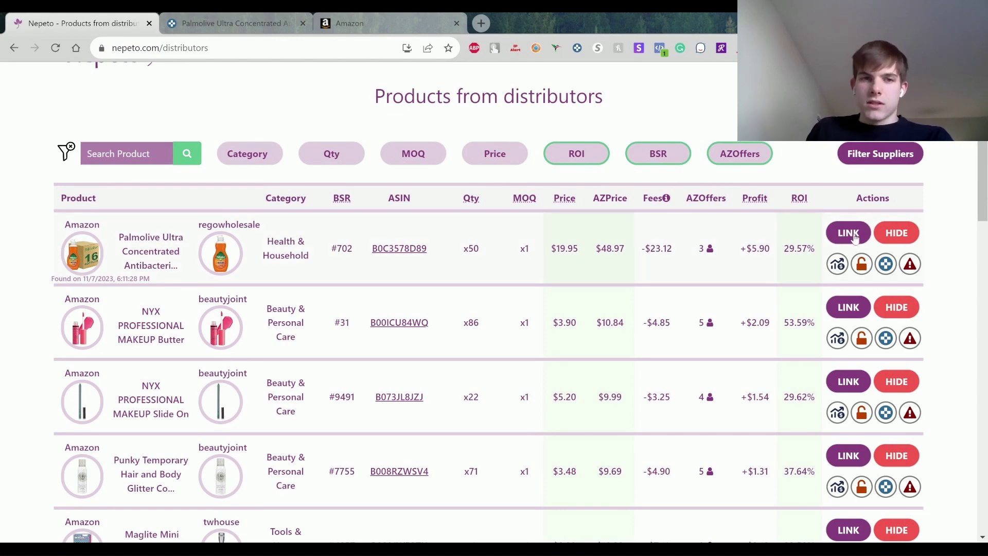
scroll(221, 247, "down", 2)
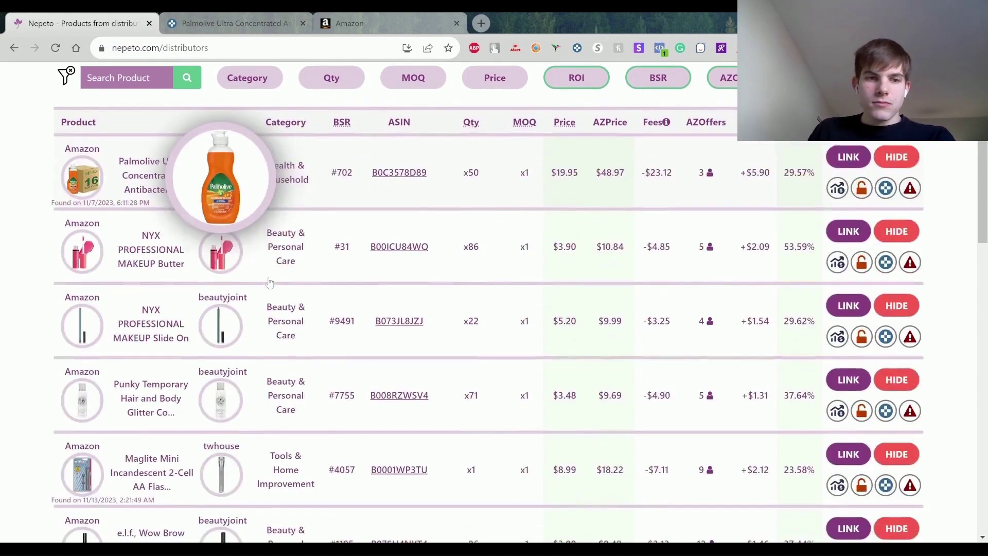
scroll(306, 253, "down", 2)
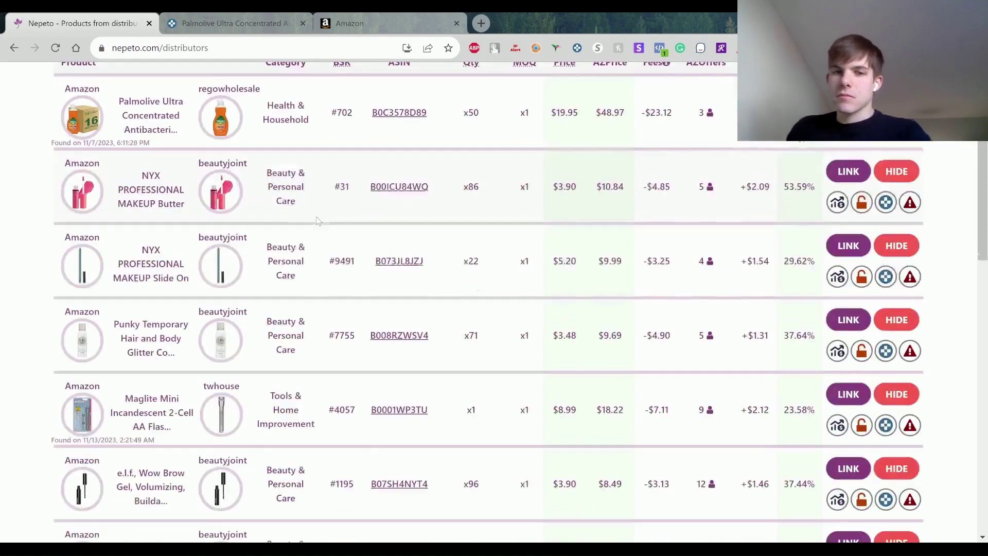
scroll(301, 320, "down", 2)
scroll(303, 335, "up", 5)
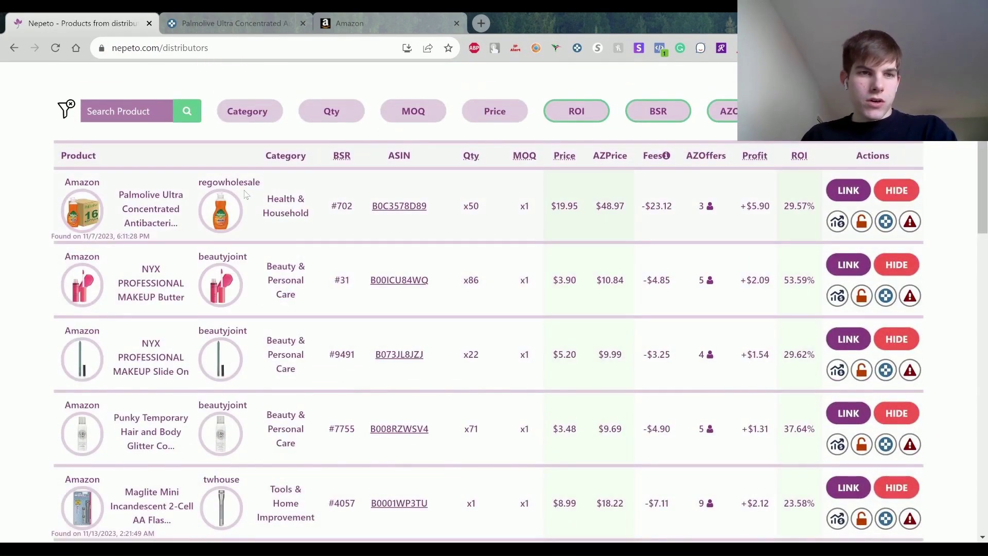
Step: Skim the distributor list, open the Amazon listing of the Maglite Mini 2-Cell AA flashlight, and close the Palmolive Keepa page
scroll(224, 305, "down", 1)
scroll(224, 305, "down", 3)
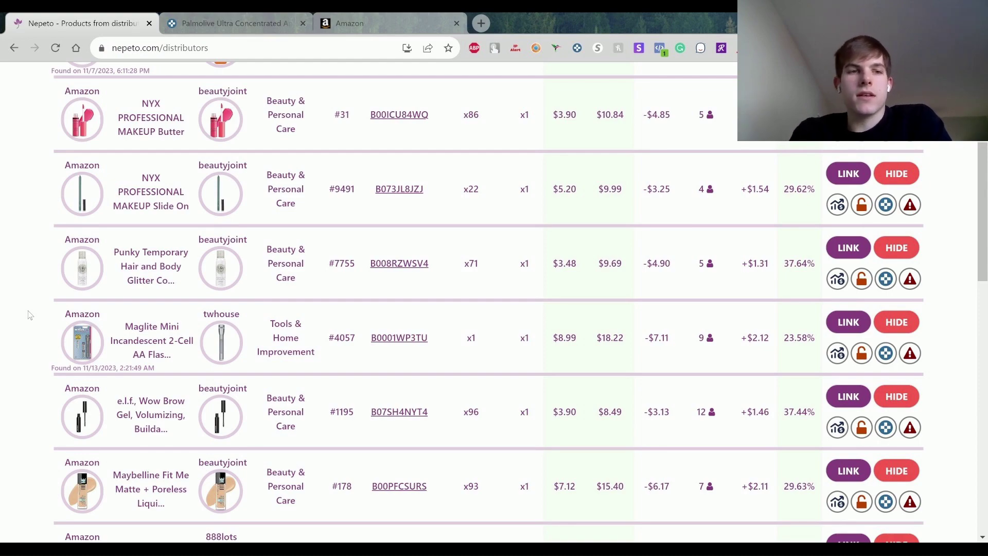
scroll(29, 315, "up", 6)
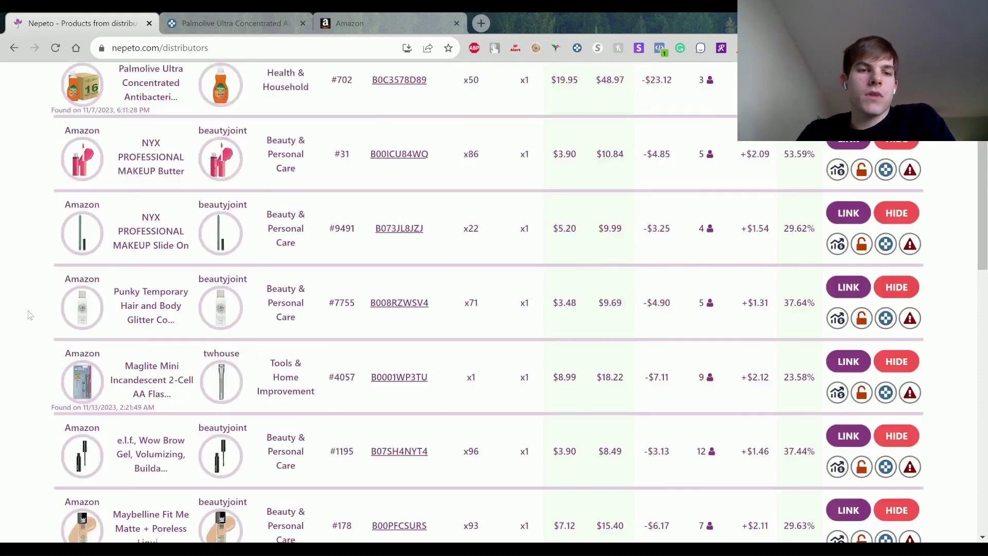
scroll(158, 304, "down", 3)
scroll(161, 310, "down", 3)
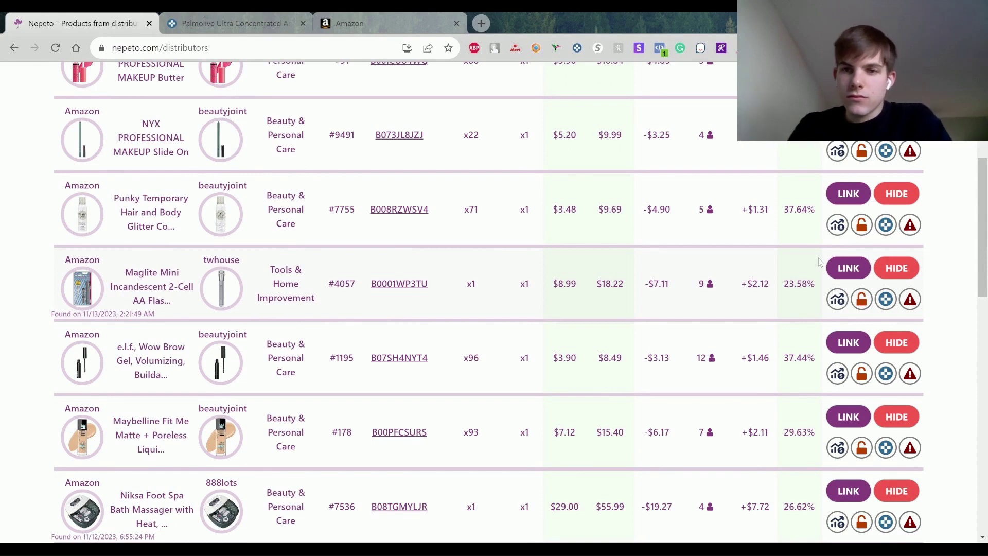
scroll(730, 301, "up", 1)
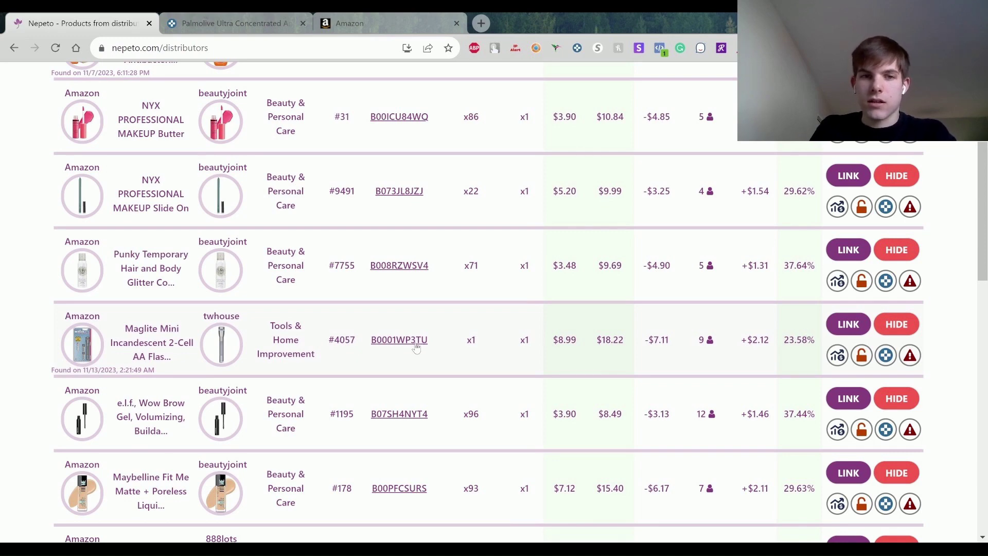
left_click(400, 340)
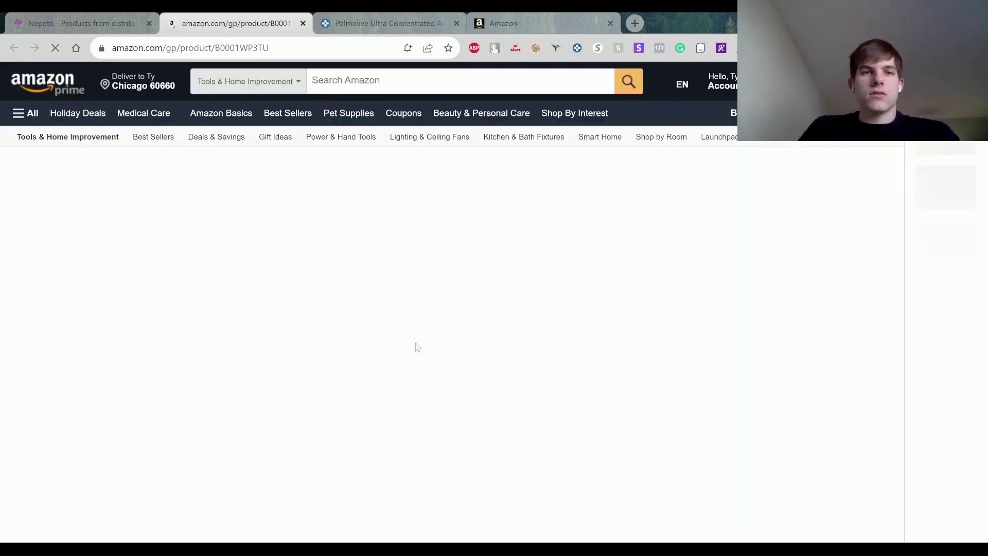
left_click(457, 24)
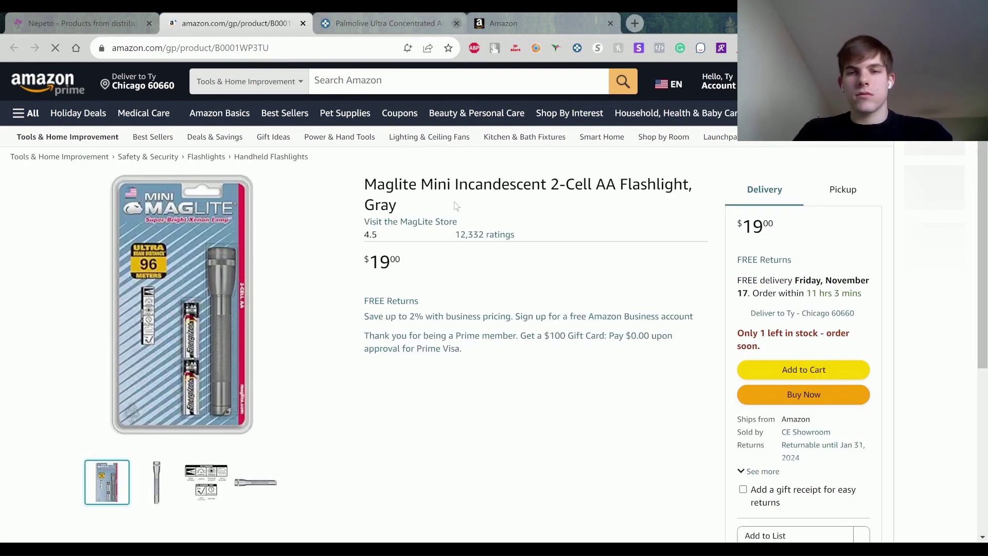
Step: Look over the Maglite flashlight's Amazon listing, including its packaging image, item description and customer ratings by feature
scroll(456, 216, "down", 1)
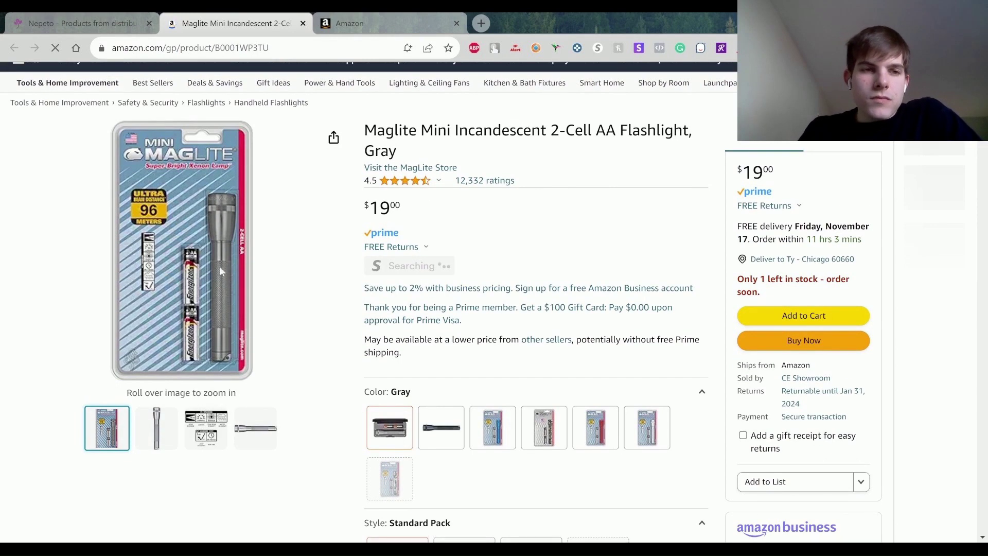
mouse_move(456, 268)
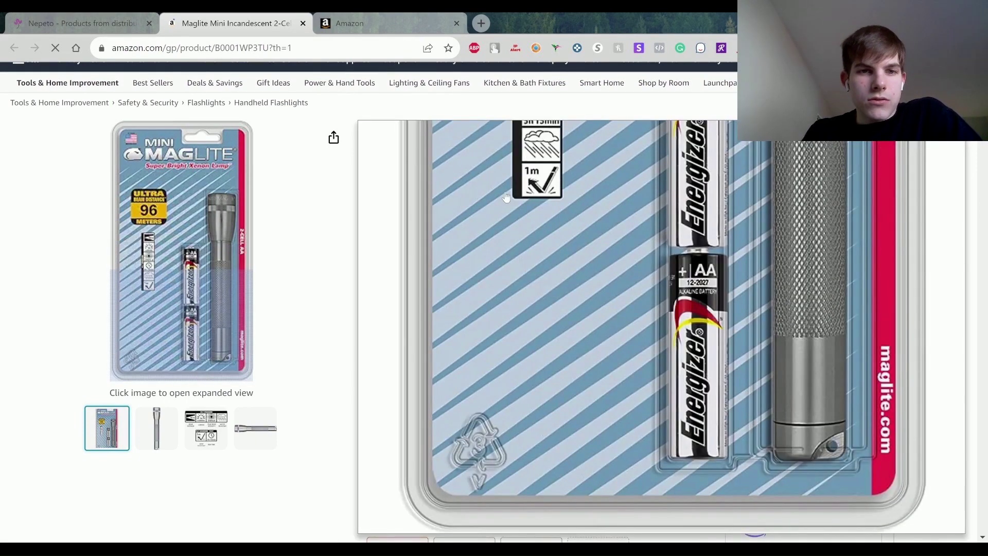
scroll(471, 279, "down", 15)
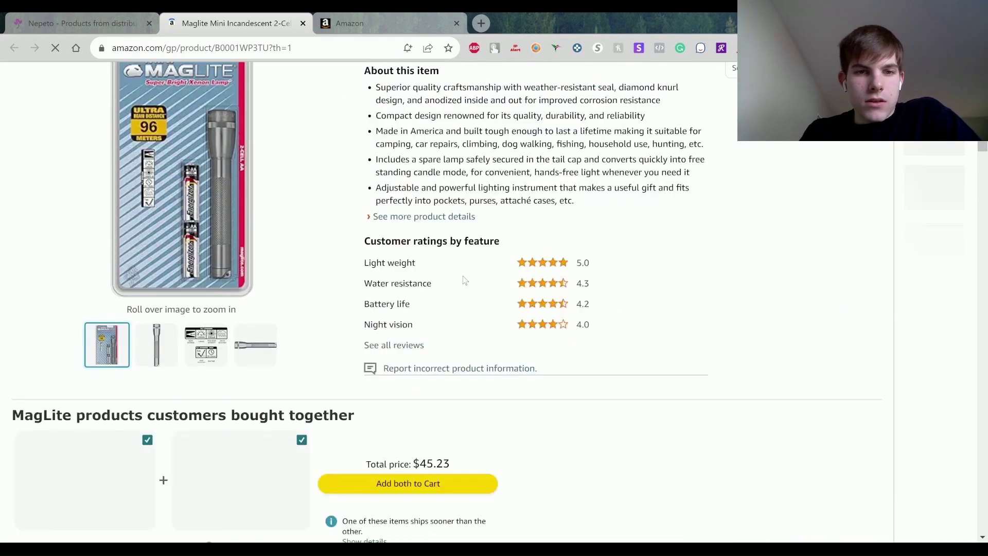
scroll(612, 203, "up", 1)
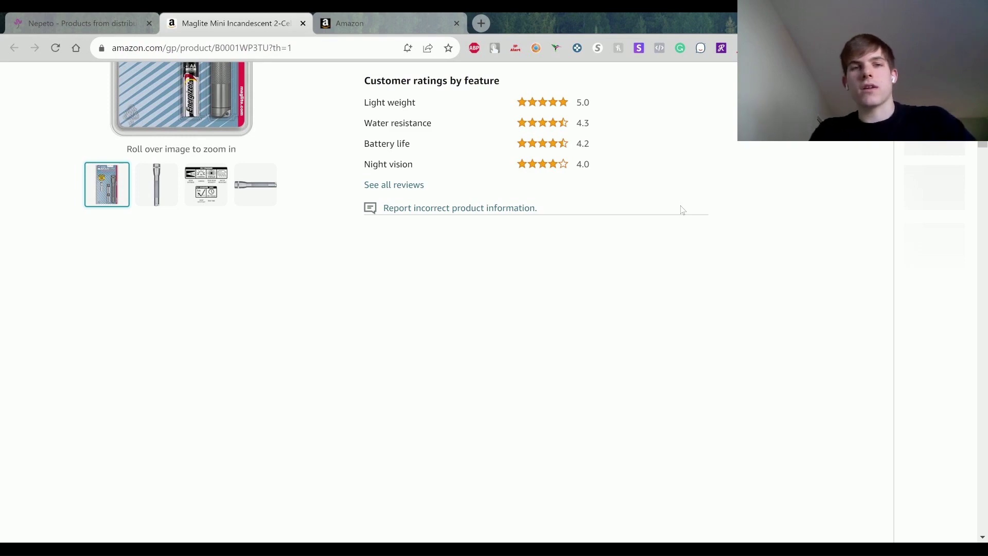
Step: Examine the Maglite's Keepa price, sales rank and offer count history, extending the graph range from three months to a year
scroll(588, 232, "down", 3)
scroll(588, 232, "up", 3)
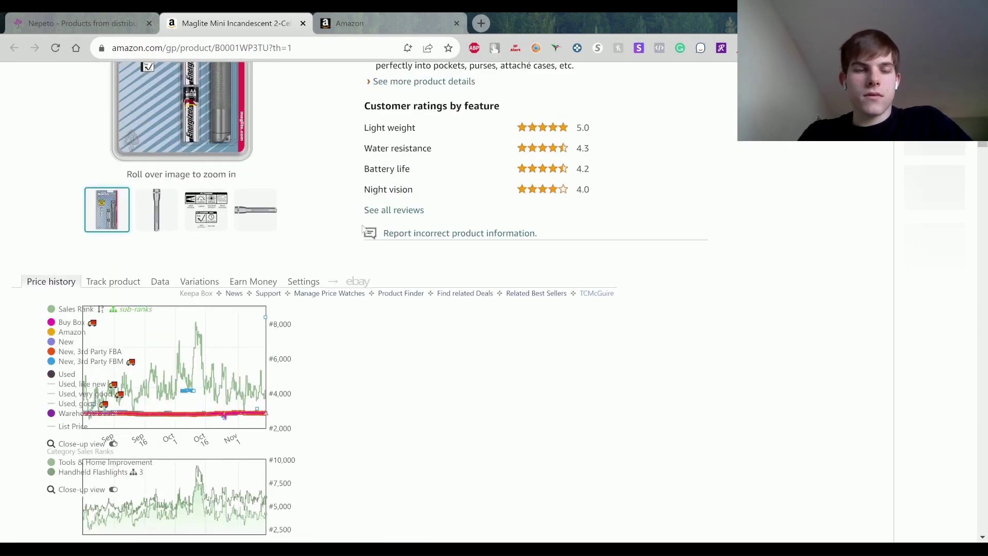
scroll(340, 474, "down", 1)
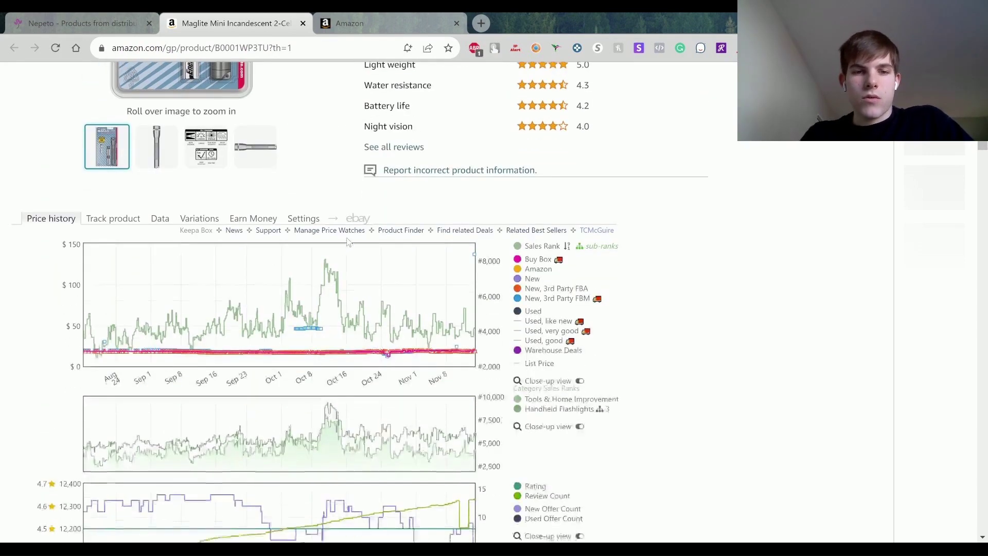
scroll(656, 325, "down", 1)
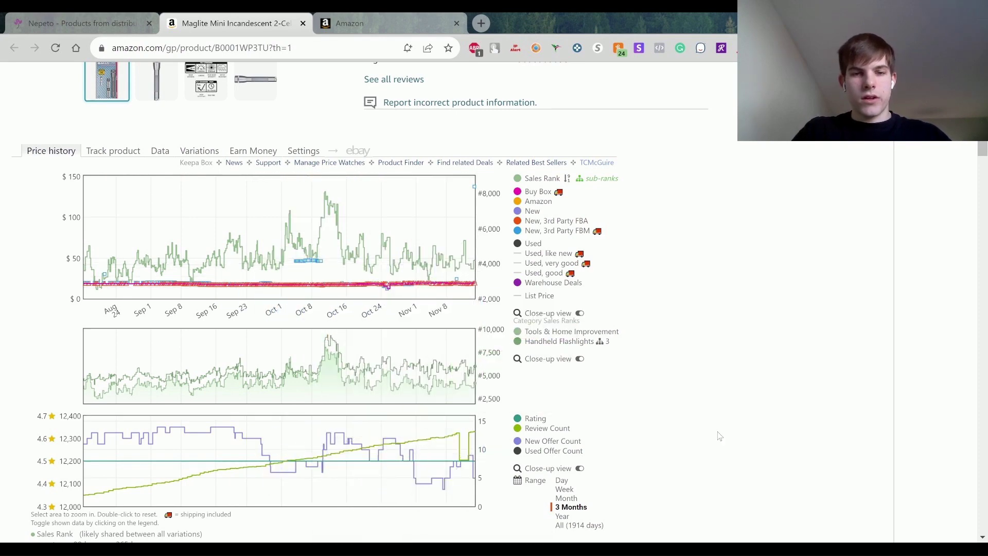
scroll(715, 435, "down", 2)
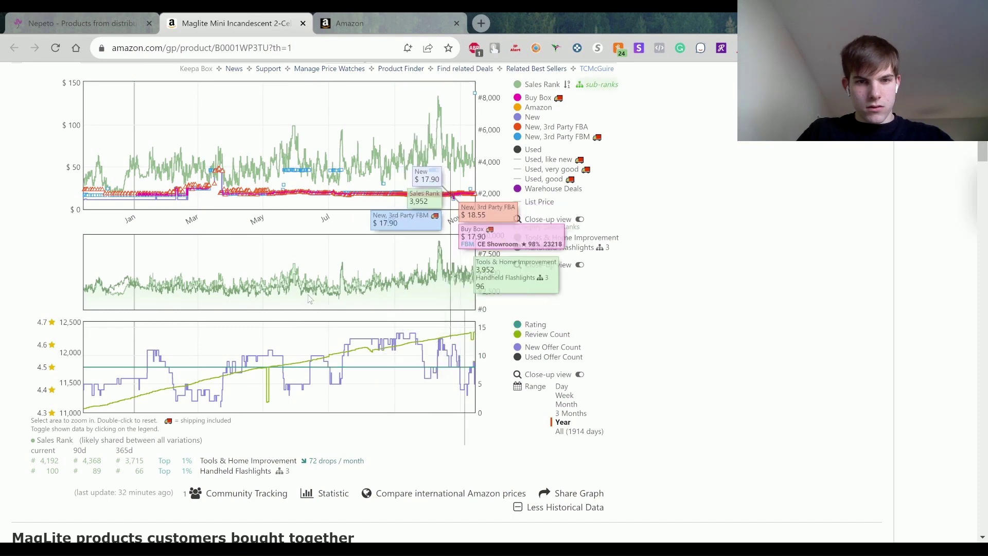
scroll(57, 191, "up", 1)
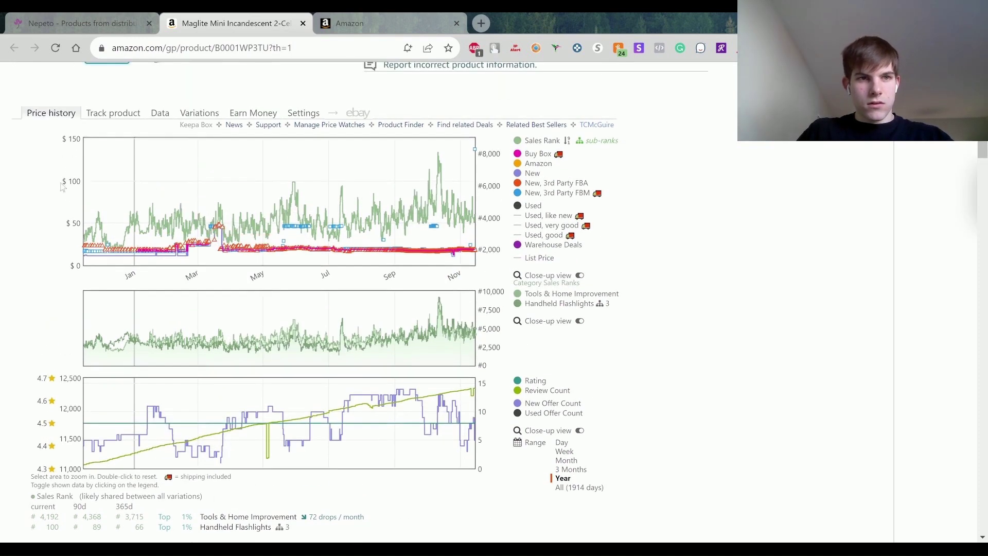
Step: View the Maglite's current seller offers in Keepa's product data, checking each one's price, stock and 30-day sales
left_click(164, 114)
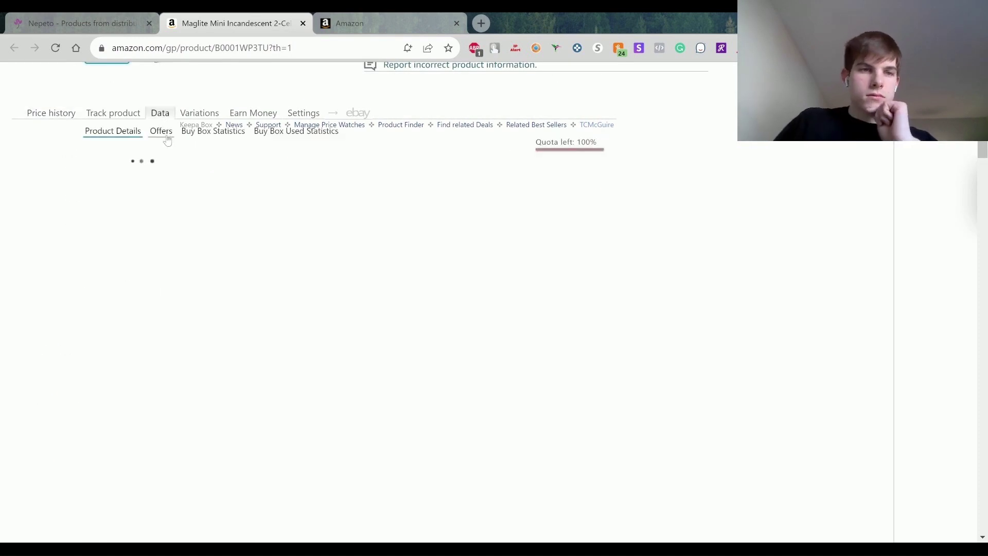
left_click(161, 131)
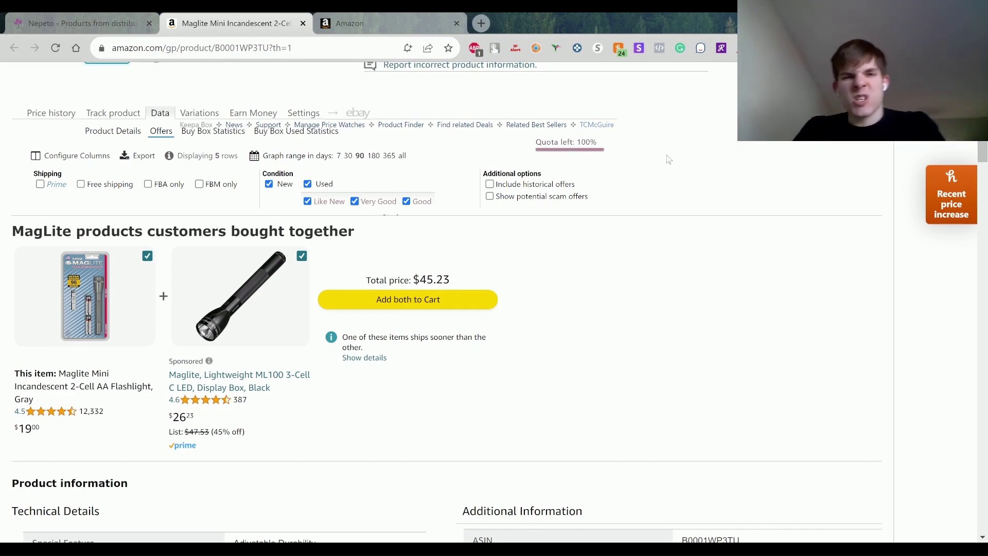
scroll(668, 160, "down", 3)
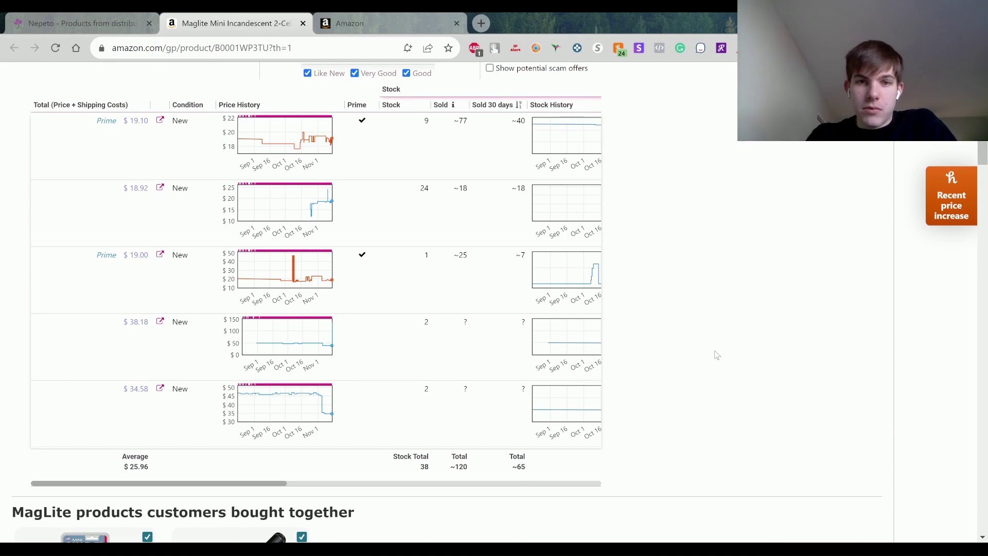
scroll(715, 353, "up", 1)
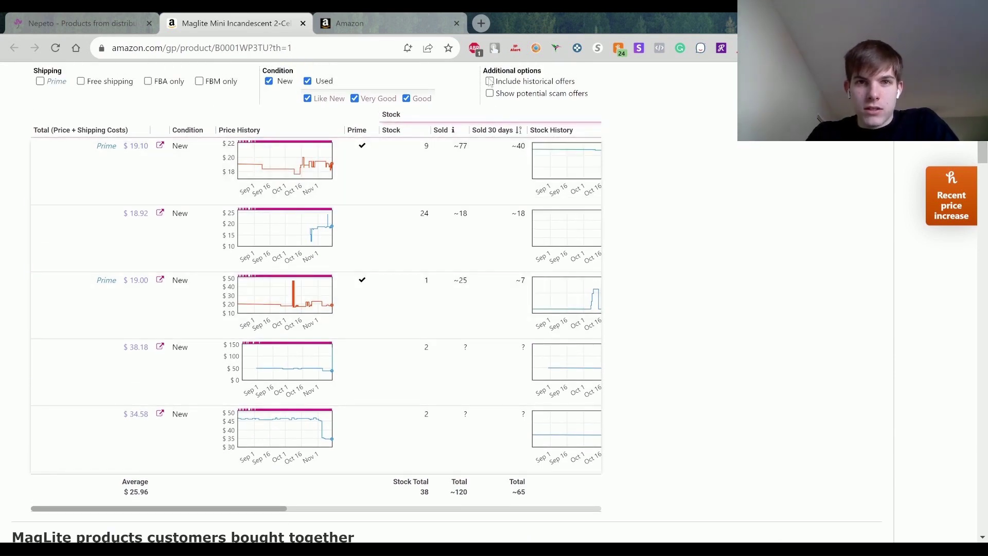
Step: Include historical offers in the Maglite's offers table and compare the top sellers' stock history, FBA status and ratings
left_click(490, 82)
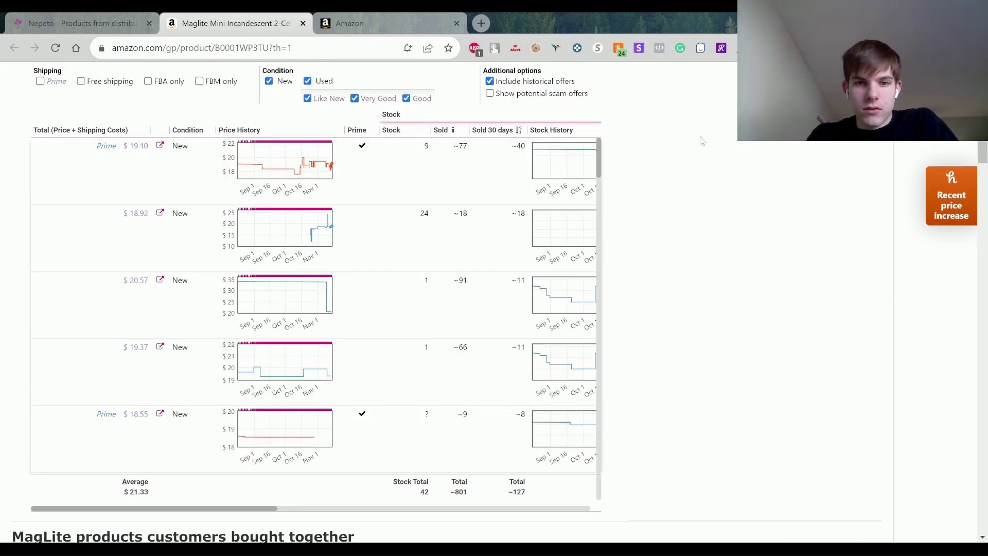
scroll(693, 212, "up", 1)
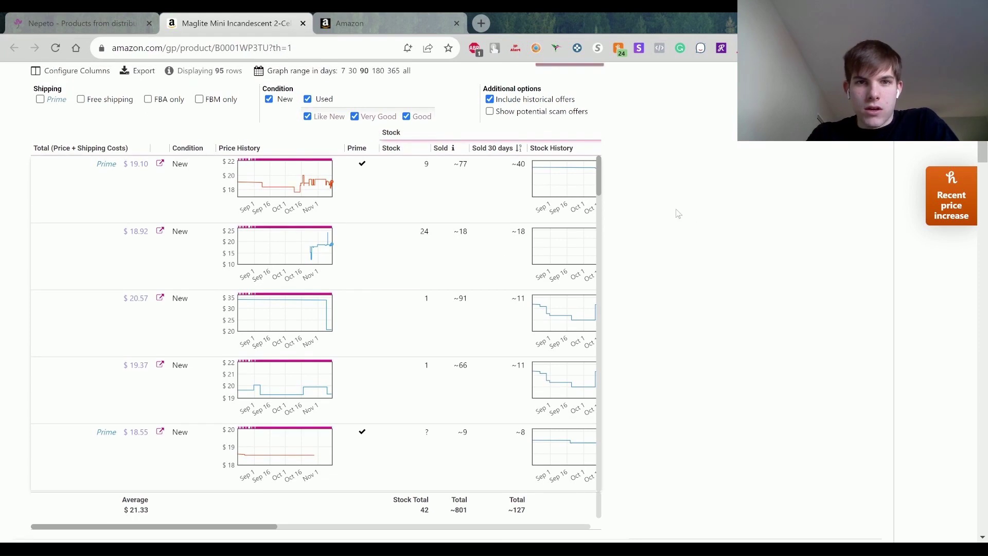
scroll(489, 410, "right", 7)
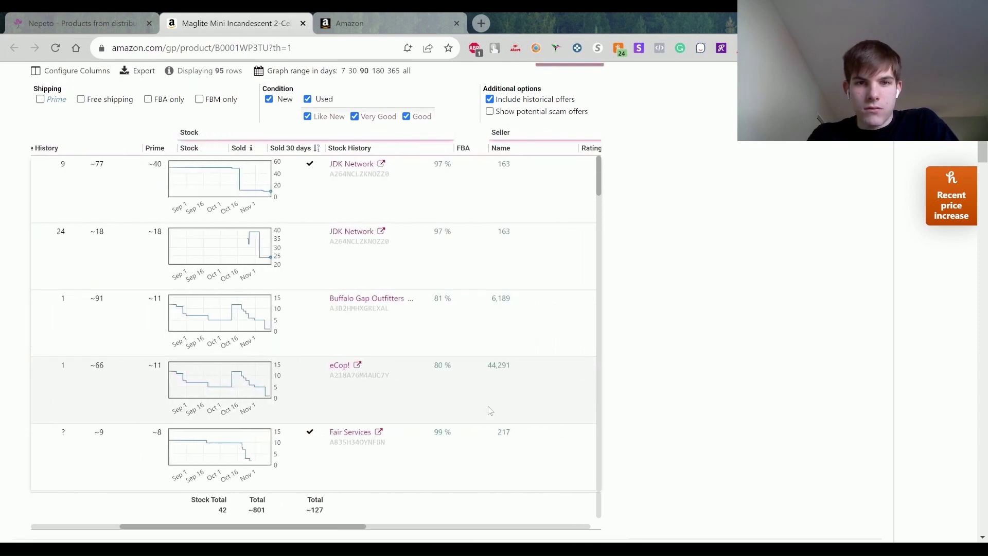
scroll(488, 410, "left", 4)
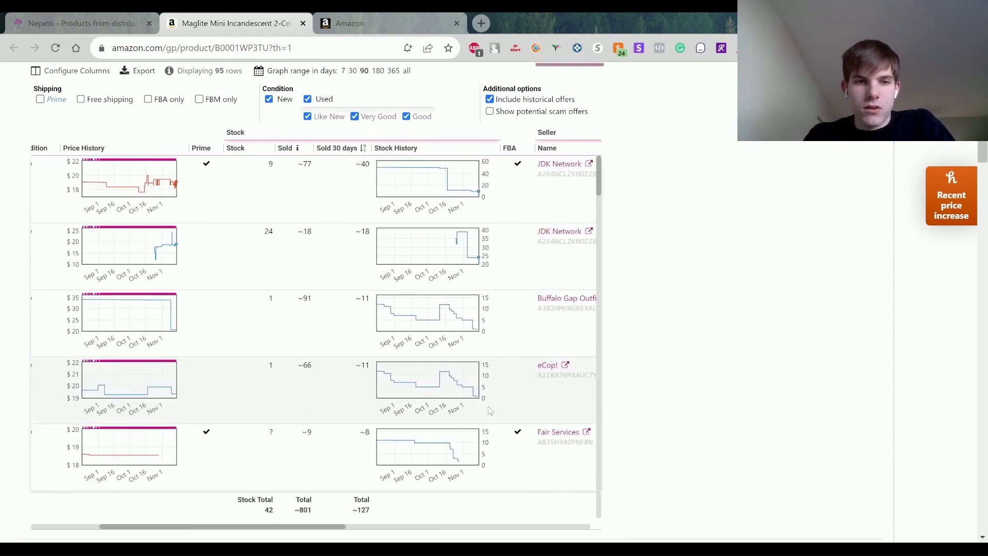
scroll(488, 200, "right", 4)
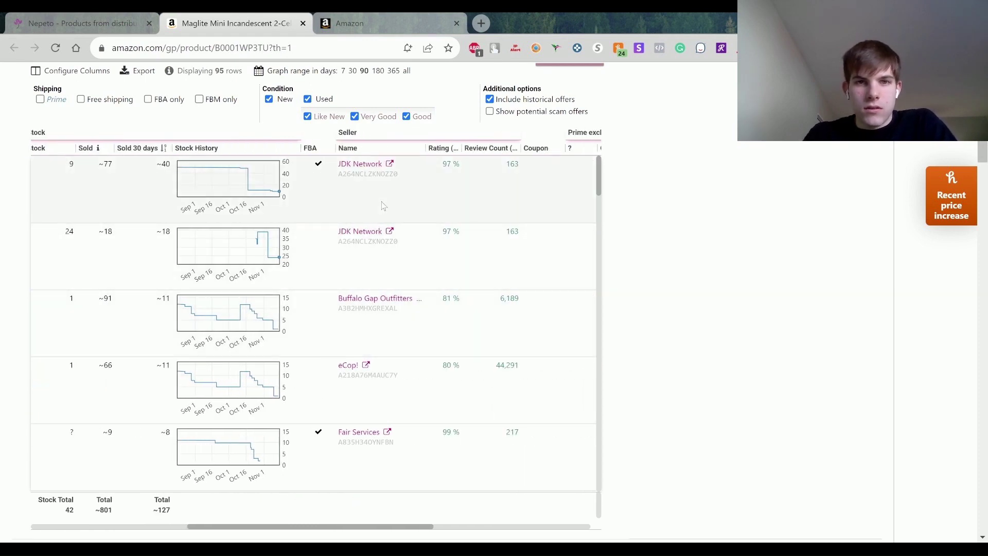
Step: Go through the remaining historical Maglite offers, checking each seller's rating, price, estimated sales and stock history
scroll(401, 242, "down", 7)
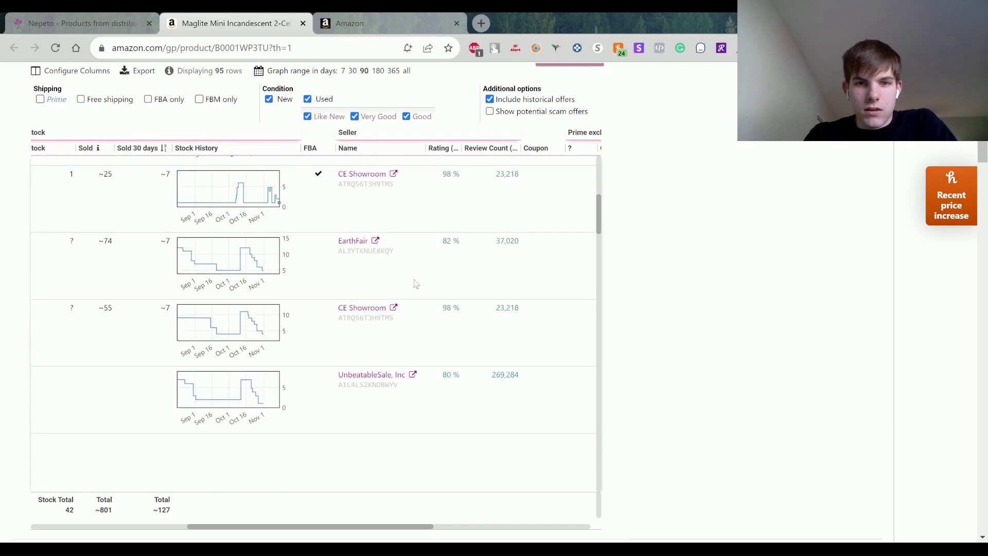
scroll(447, 288, "left", 1)
scroll(511, 370, "down", 3)
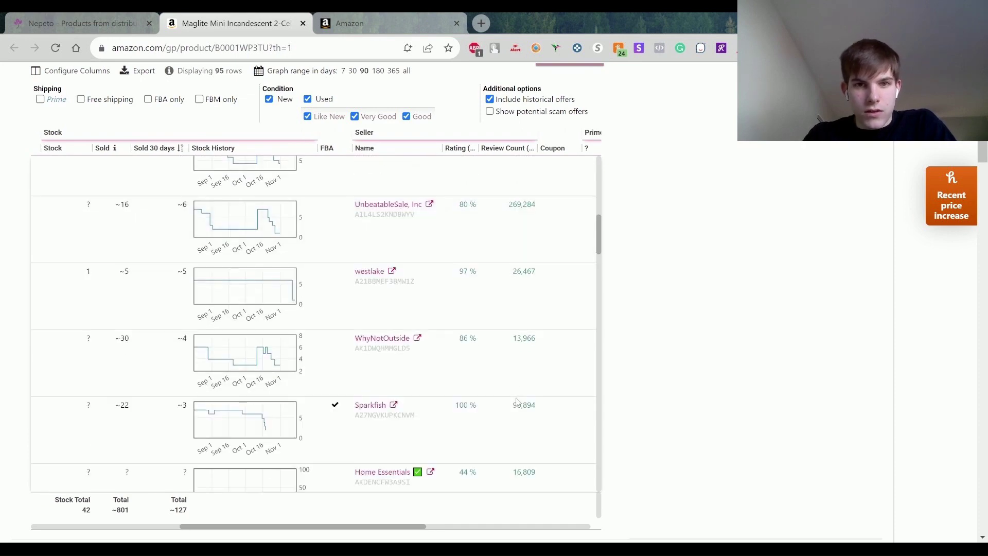
scroll(499, 289, "down", 5)
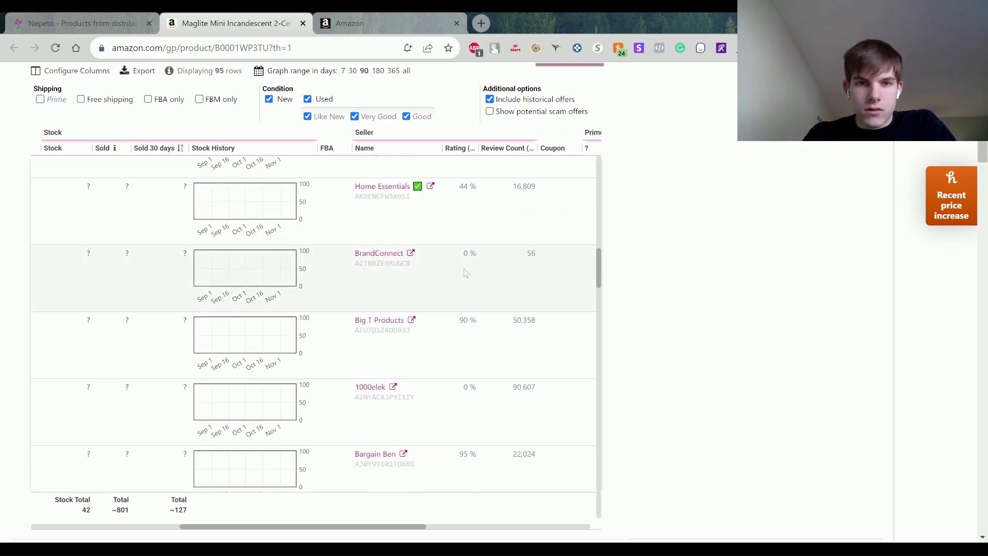
scroll(474, 270, "down", 5)
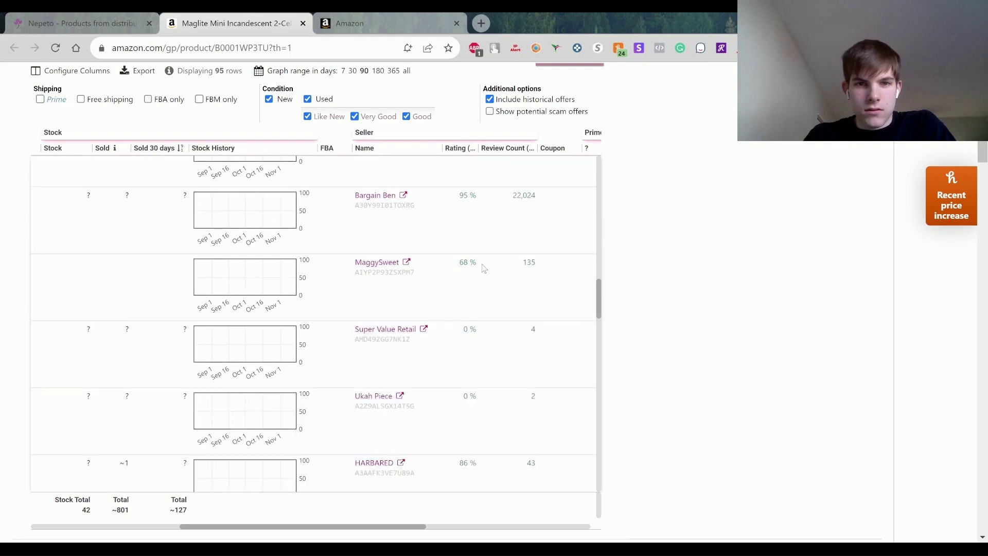
scroll(483, 268, "up", 1)
scroll(483, 268, "down", 2)
scroll(483, 268, "left", 5)
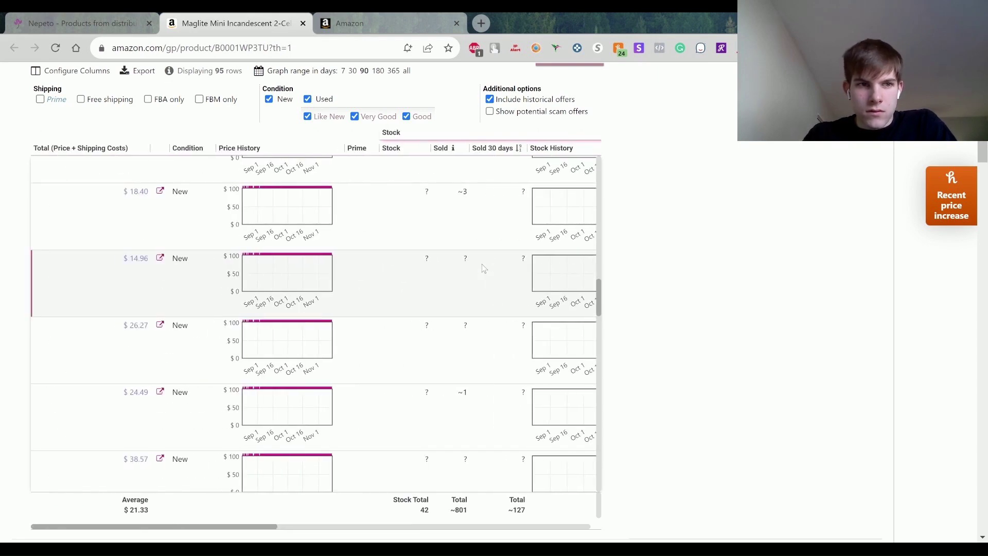
scroll(483, 268, "right", 2)
scroll(483, 268, "down", 2)
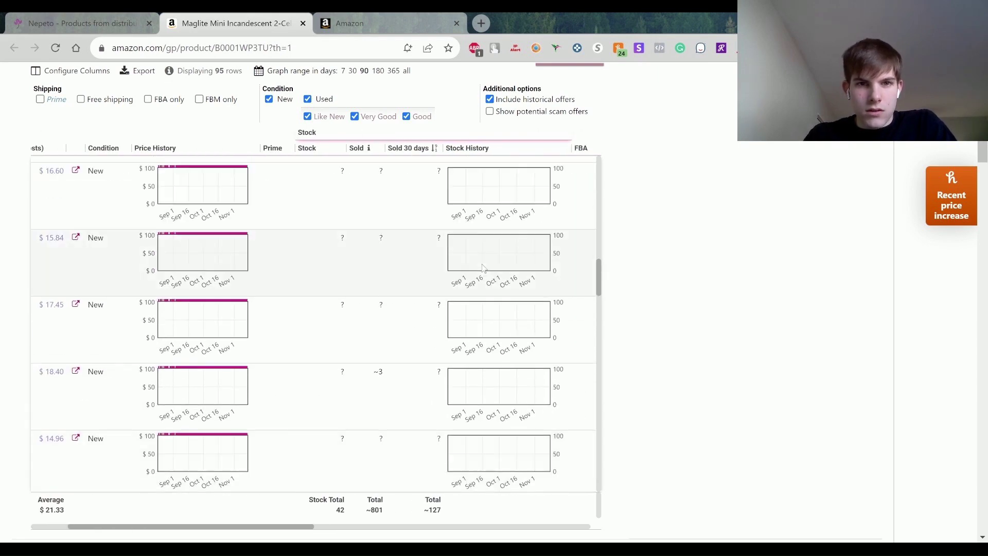
scroll(483, 268, "down", 5)
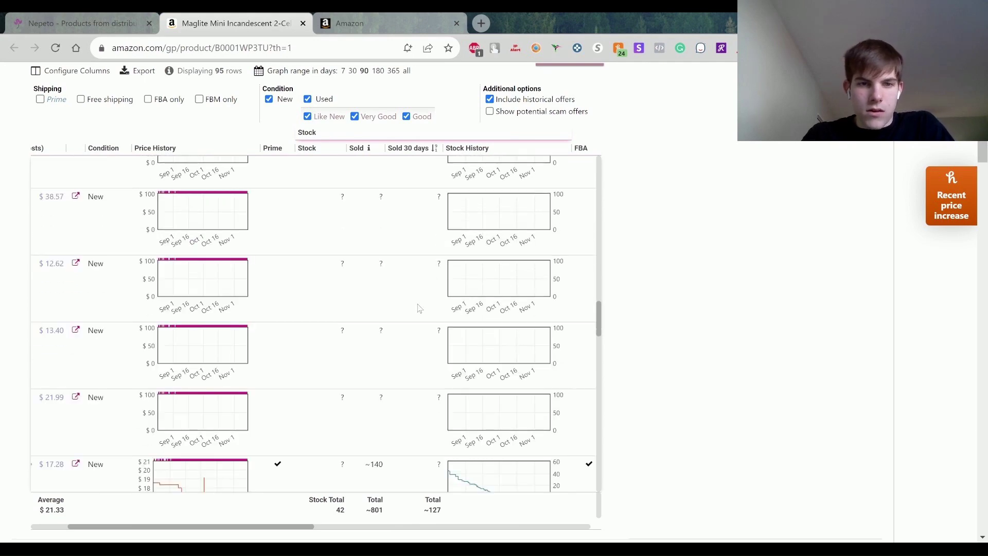
scroll(426, 383, "down", 3)
scroll(426, 382, "up", 4)
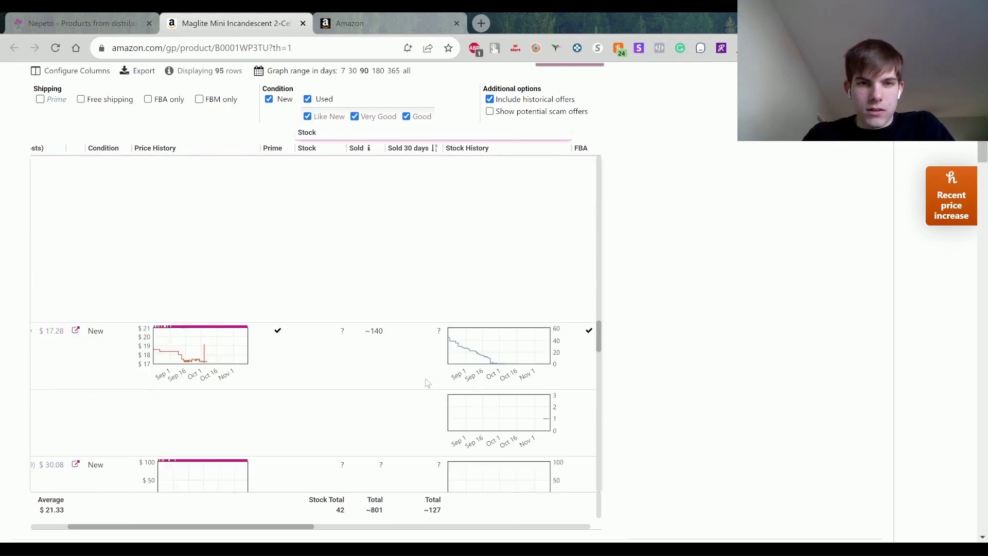
Step: Recheck the Maglite listing's price and variations, and exclude historical offers from the Keepa offers table
scroll(427, 383, "up", 10)
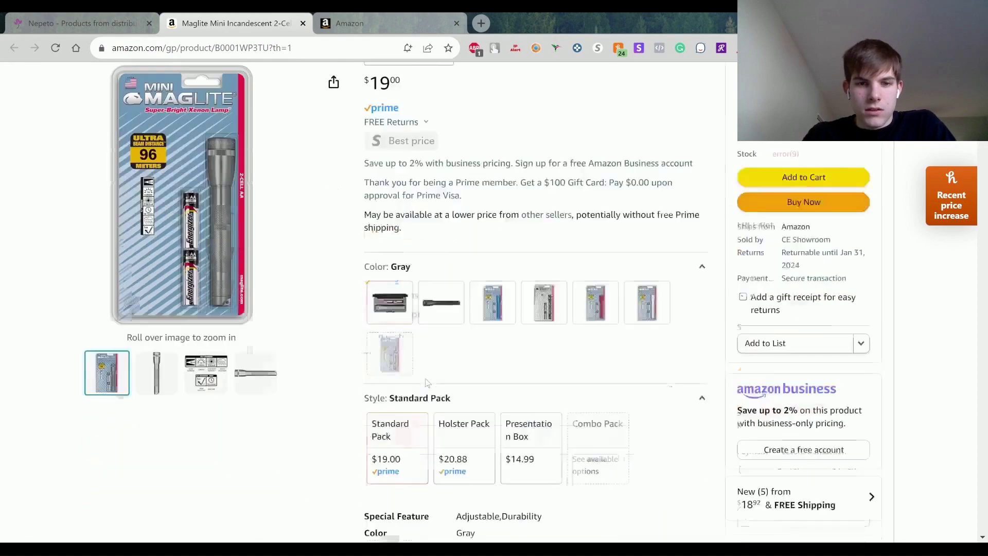
scroll(426, 382, "down", 4)
scroll(426, 382, "down", 9)
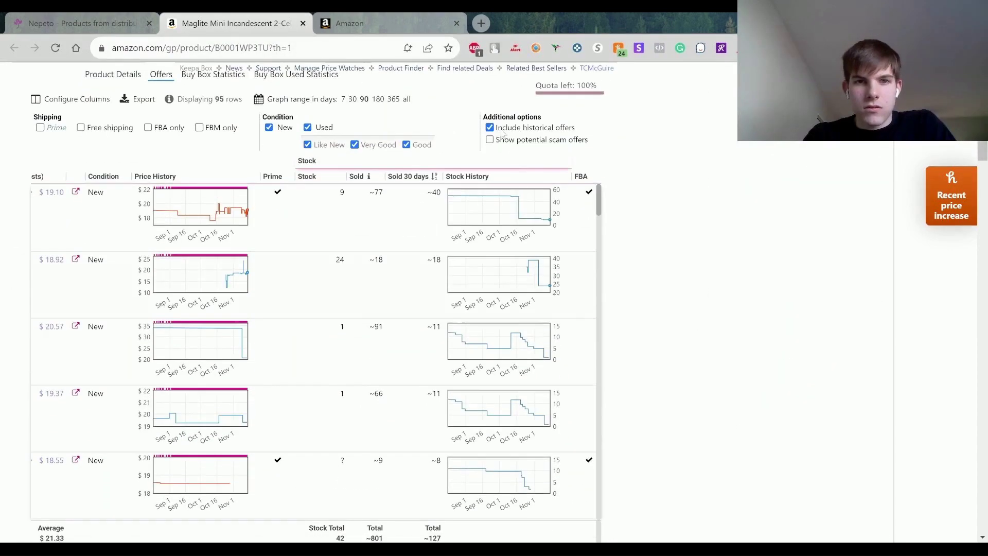
left_click(490, 128)
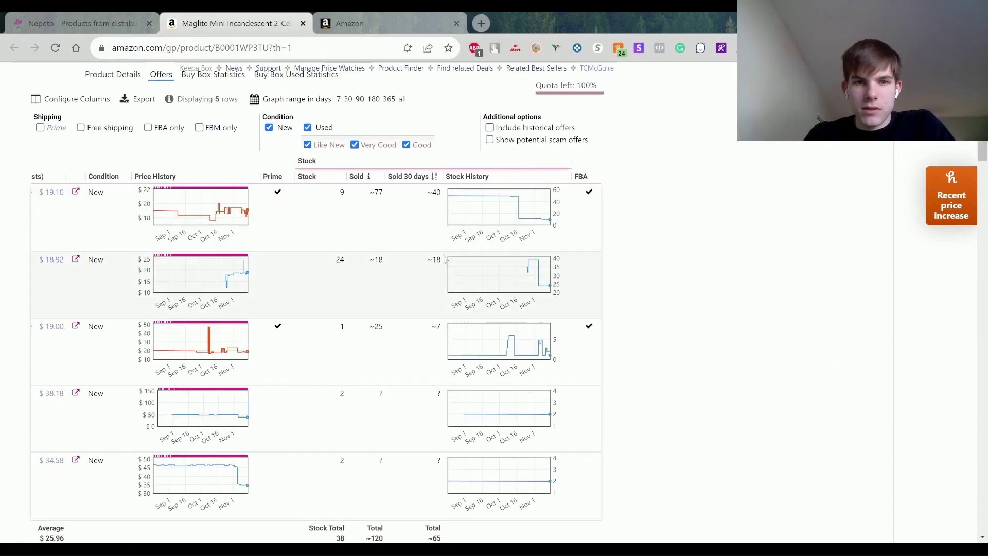
Step: Examine the Maglite's current Keepa offers for price history, stock, 30-day sales and sellers, and recheck the listing's description and feature ratings
scroll(445, 259, "right", 5)
scroll(444, 259, "left", 7)
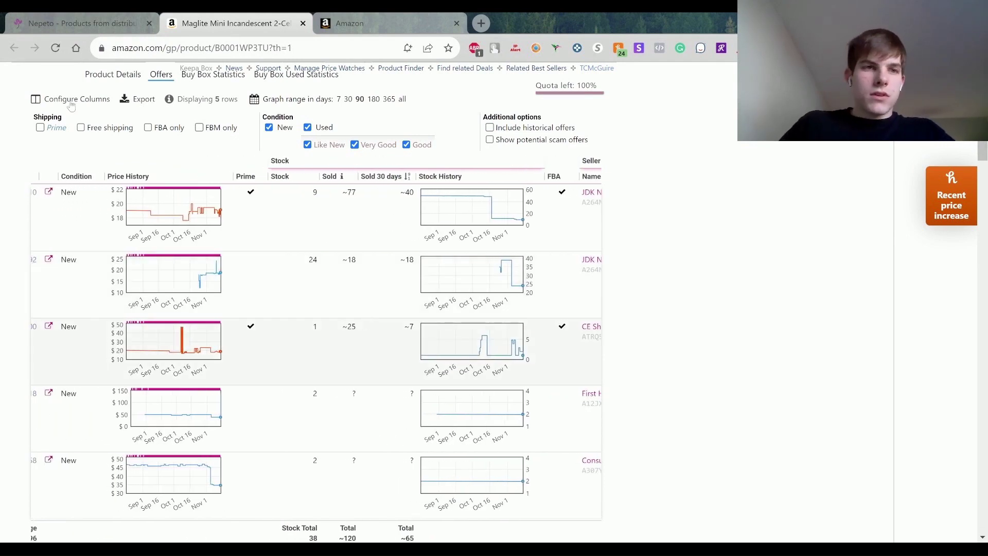
scroll(132, 128, "up", 1)
scroll(132, 128, "up", 2)
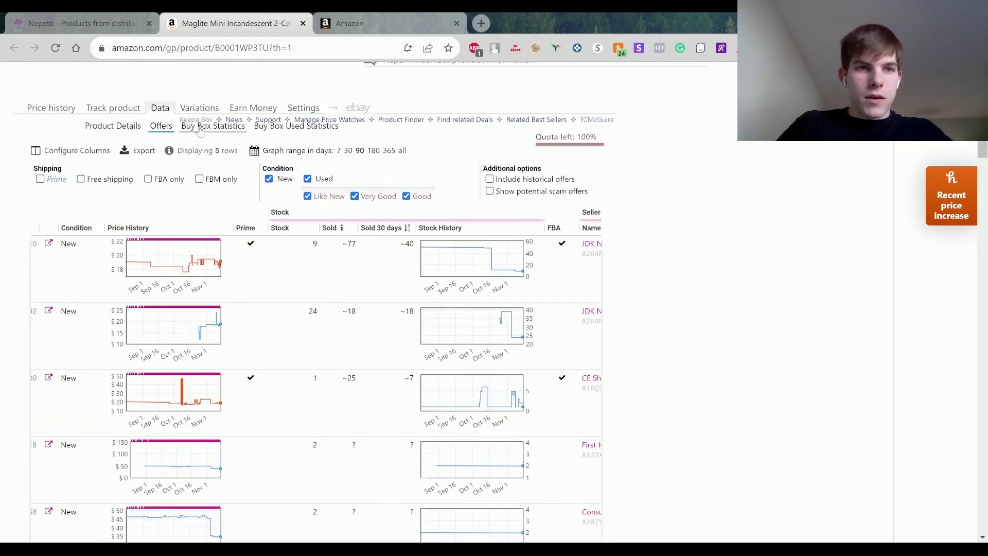
scroll(322, 154, "up", 10)
scroll(326, 158, "down", 5)
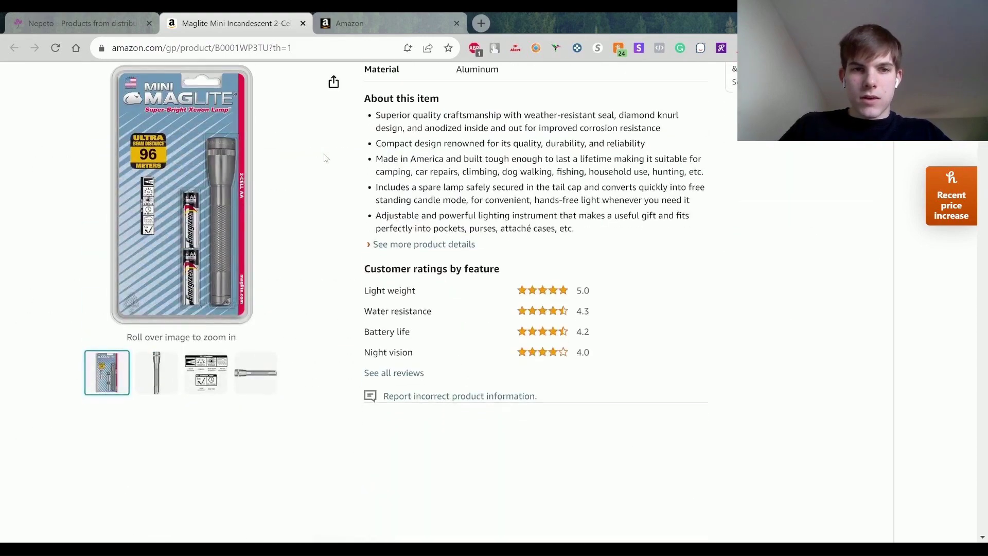
scroll(325, 158, "down", 8)
scroll(217, 116, "up", 3)
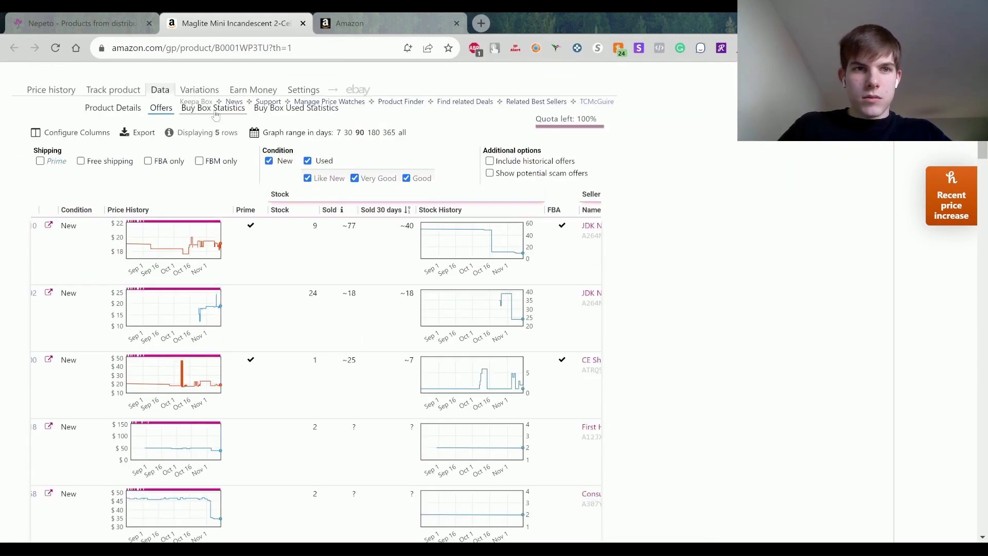
Step: View the Maglite's Buy Box statistics in Keepa, comparing each seller's share won, average price, stock, FBA status, rating and last win
left_click(214, 109)
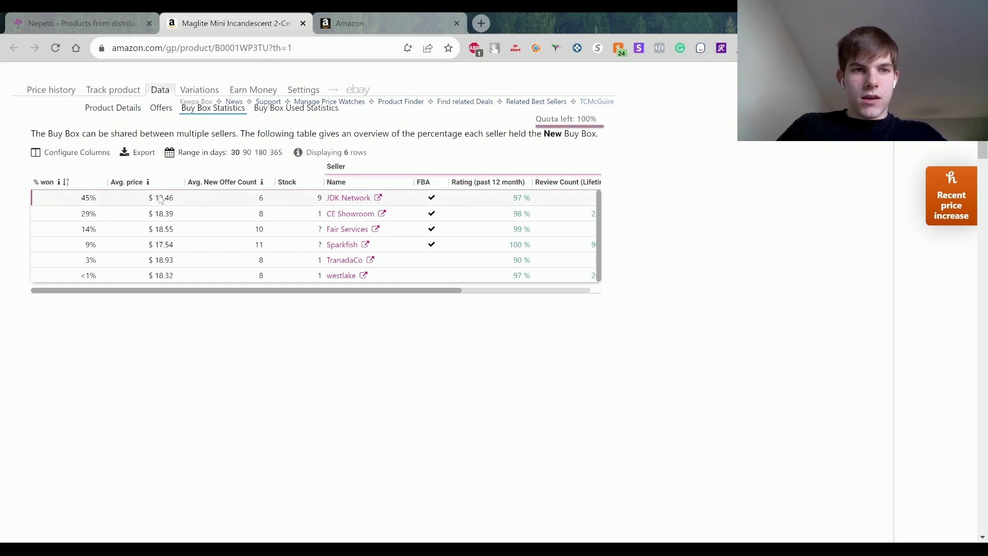
scroll(380, 214, "right", 3)
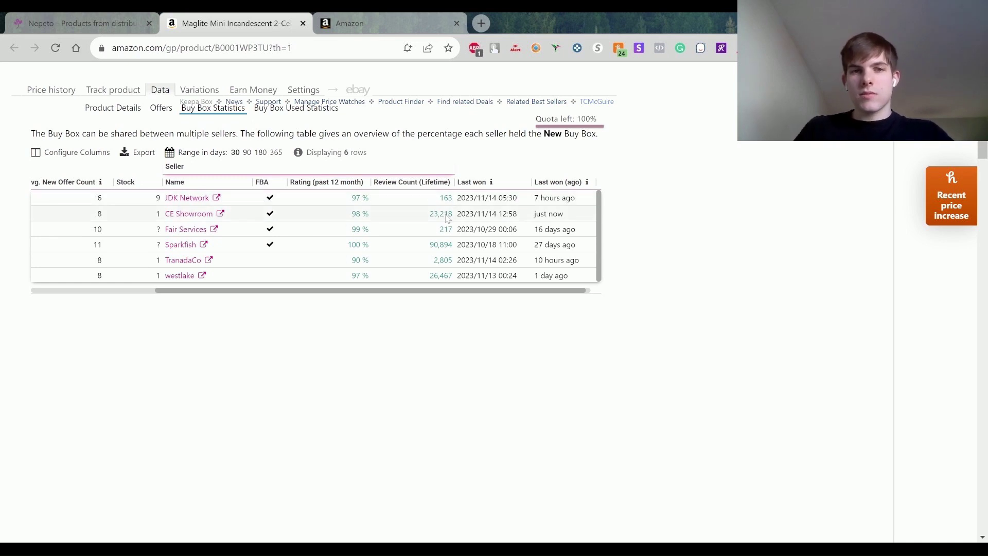
scroll(451, 194, "left", 5)
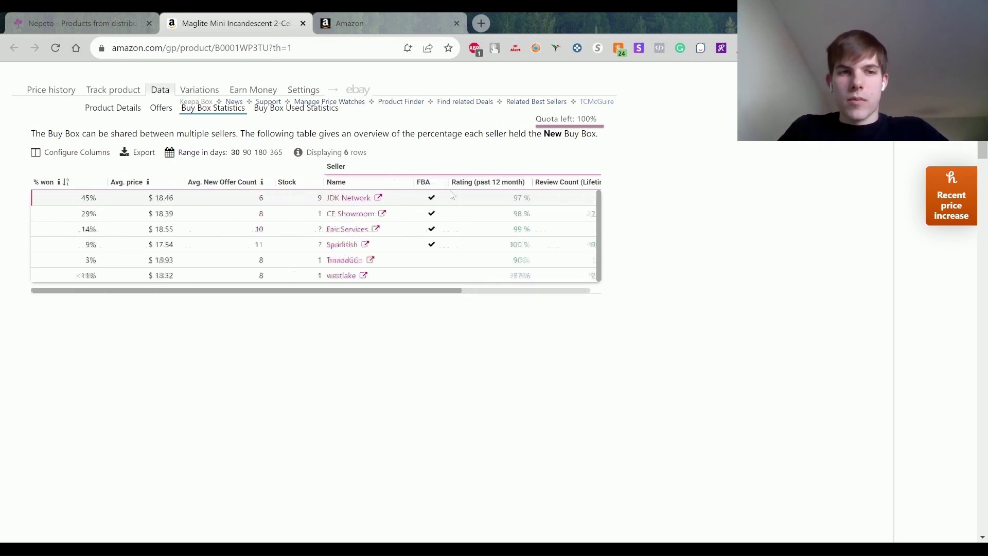
scroll(451, 194, "right", 3)
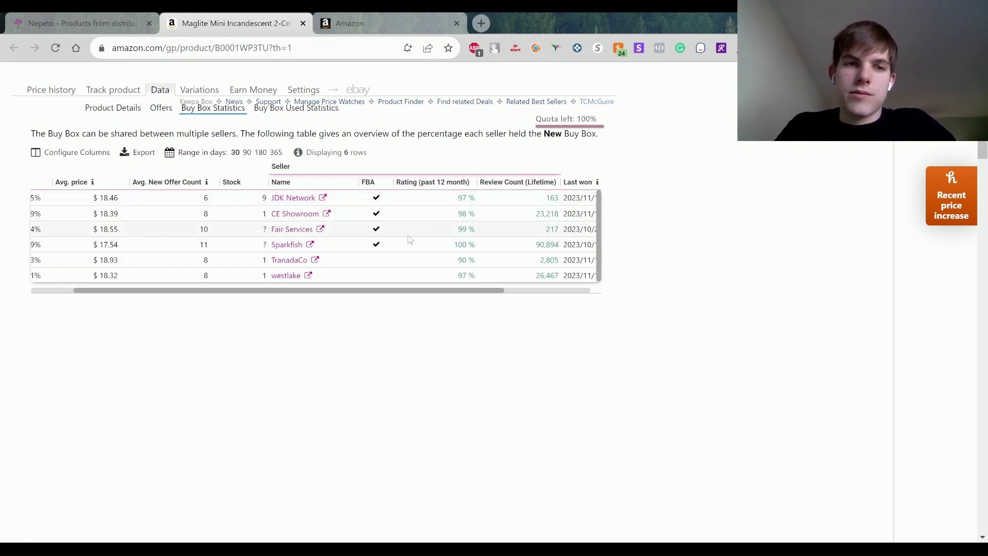
Step: Return to the Maglite's Keepa offers and compare the stock and sales totals with and without historical offers
left_click(155, 114)
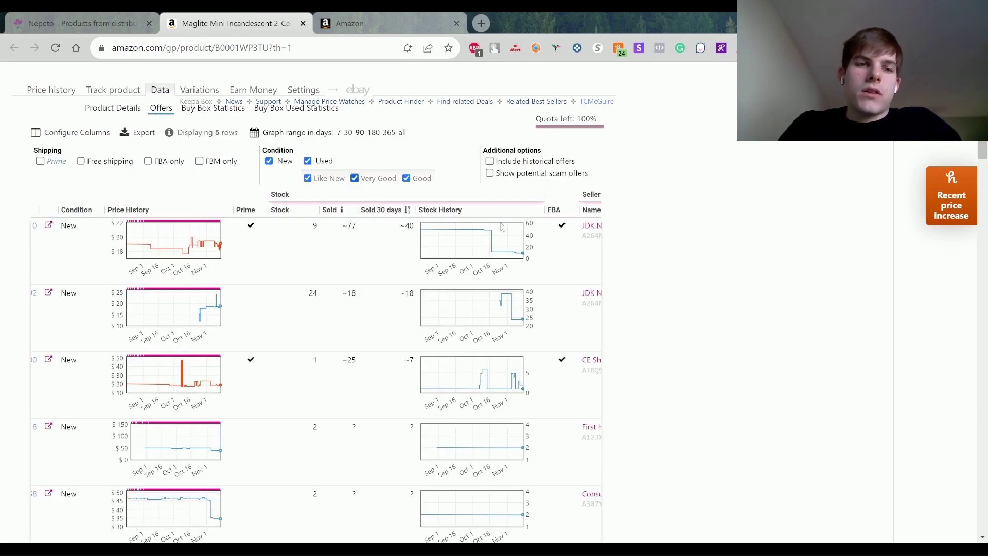
scroll(673, 283, "down", 3)
scroll(672, 283, "up", 2)
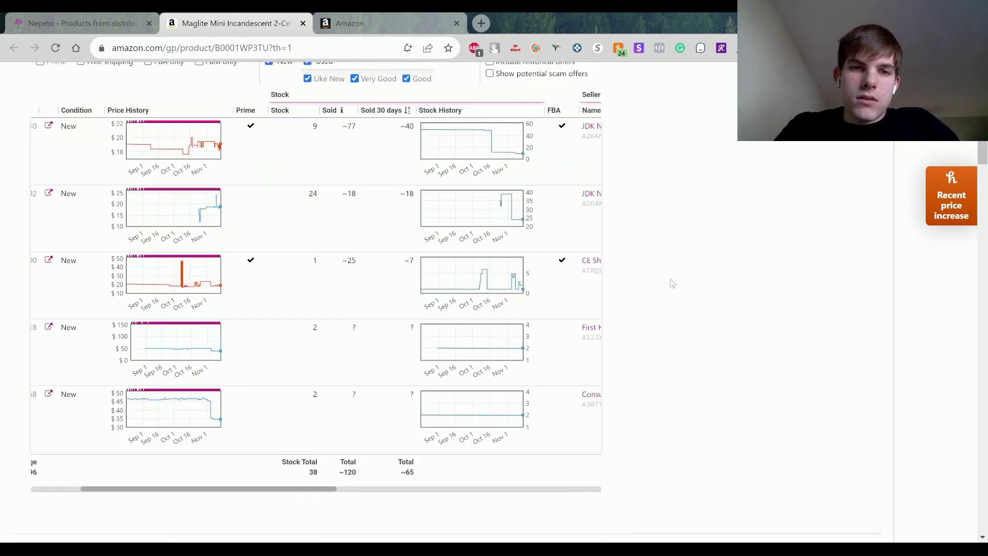
left_click(489, 67)
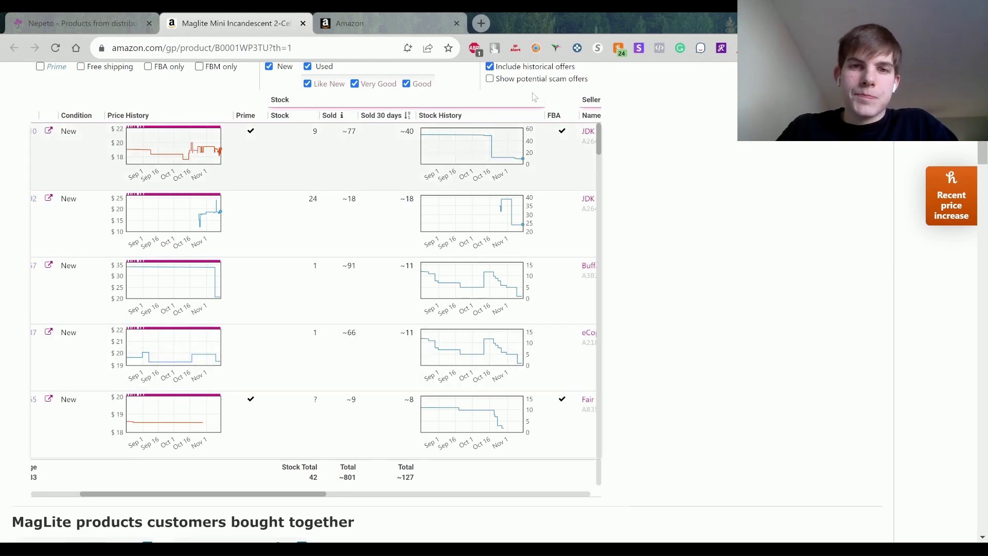
left_click(490, 67)
Step: Review the Maglite's profit, ROI and price chart in SellerAmp and compare them with its row in Nepeto's distributor list
scroll(628, 190, "up", 4)
scroll(628, 191, "up", 6)
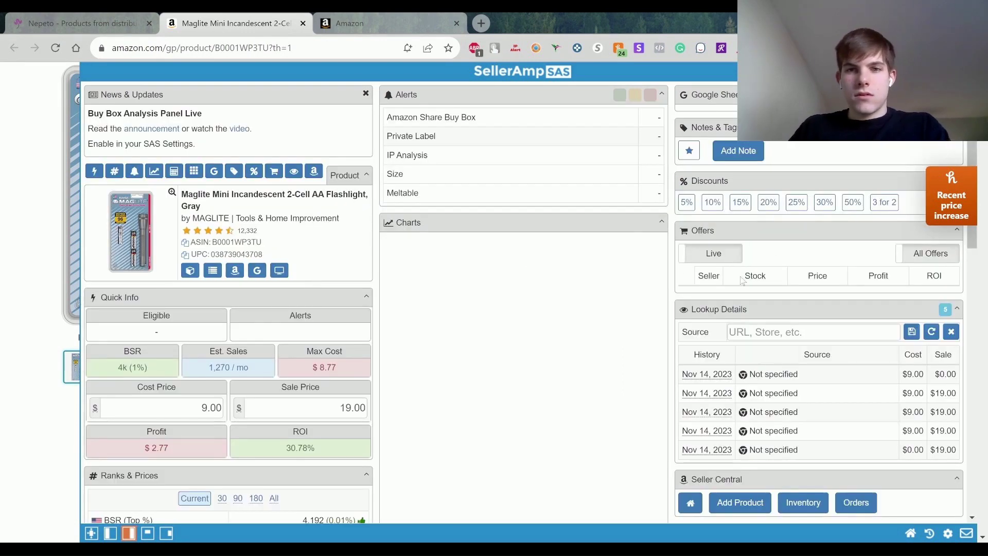
scroll(741, 276, "down", 1)
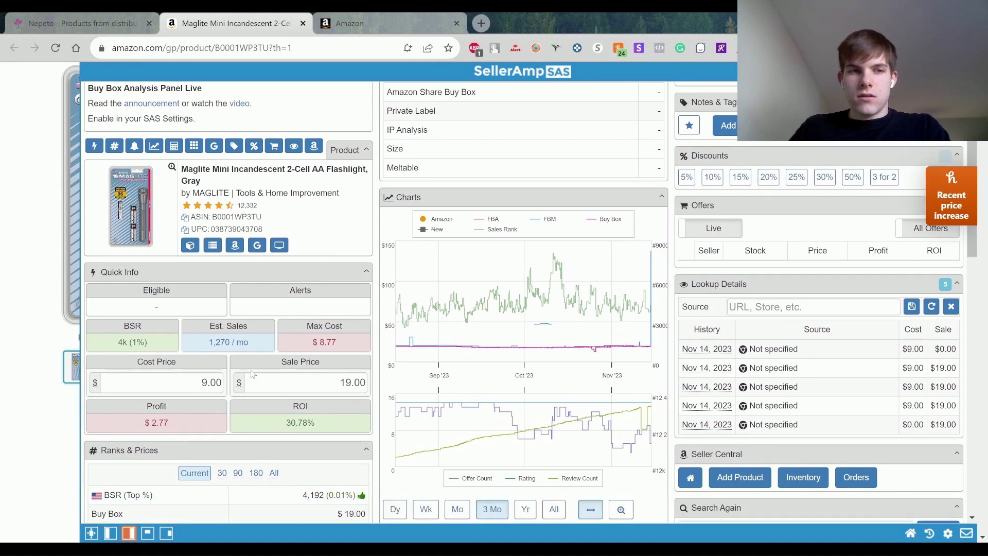
left_click(88, 20)
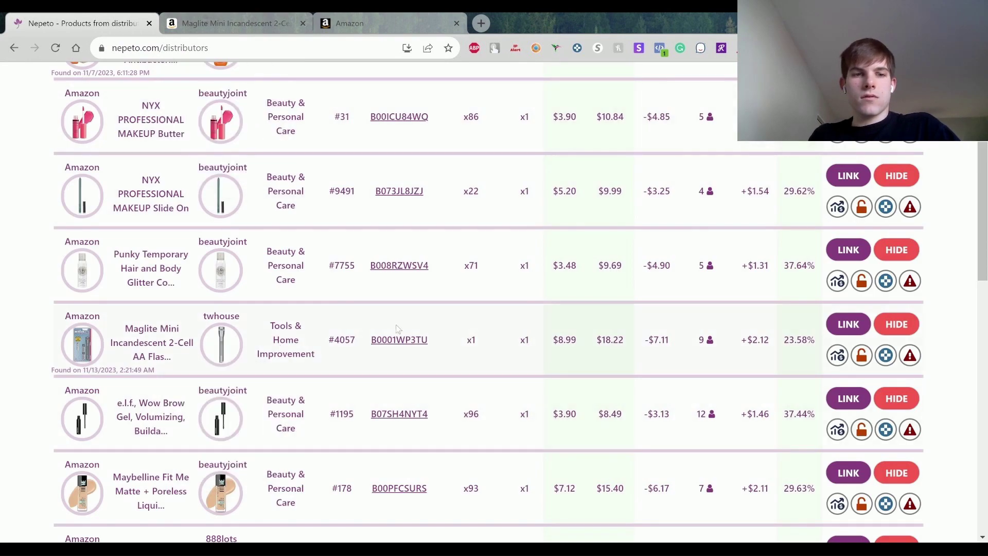
left_click(230, 26)
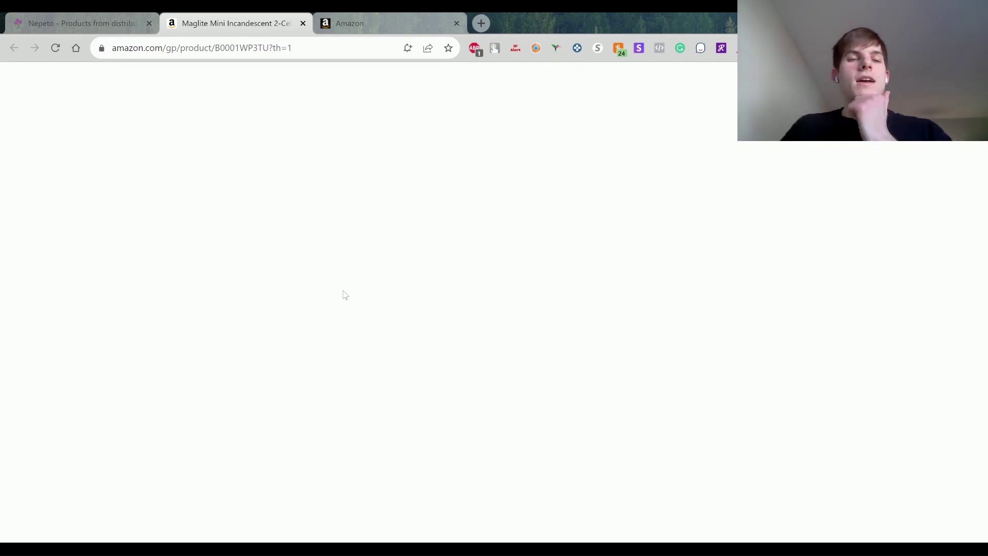
Step: Reload the Maglite's Amazon page and check SellerAmp's eligibility, alerts, live offers, ranks and estimated sales
left_click(55, 48)
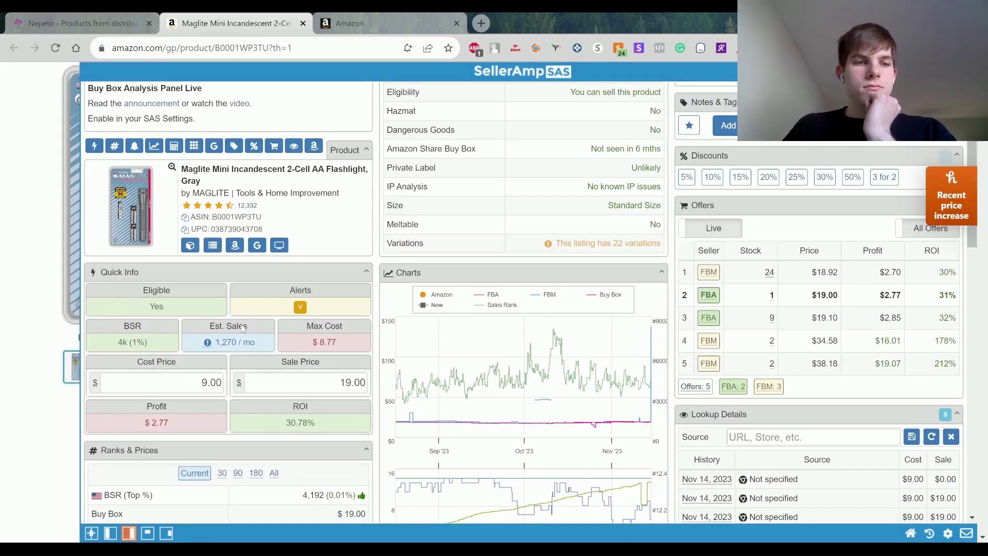
scroll(332, 392, "down", 1)
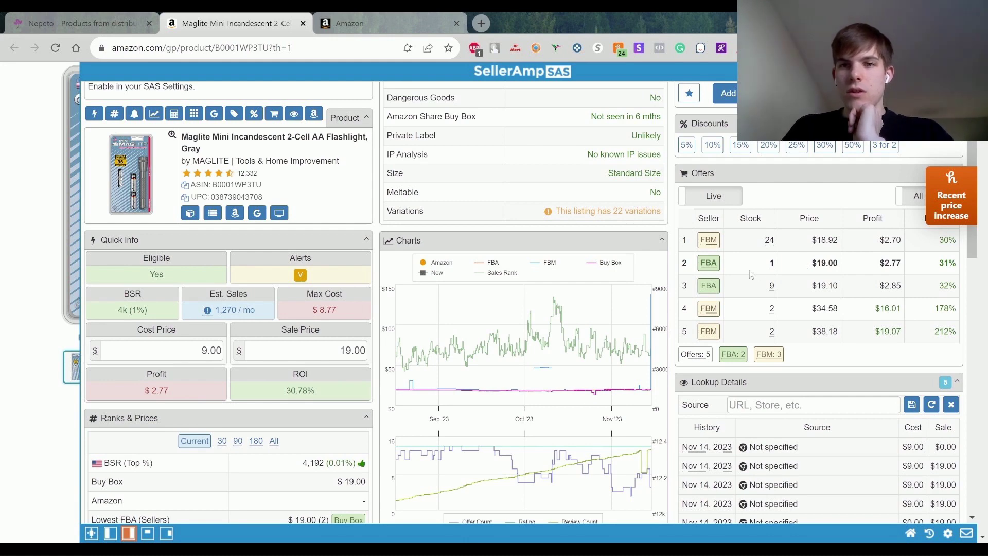
scroll(832, 265, "down", 3)
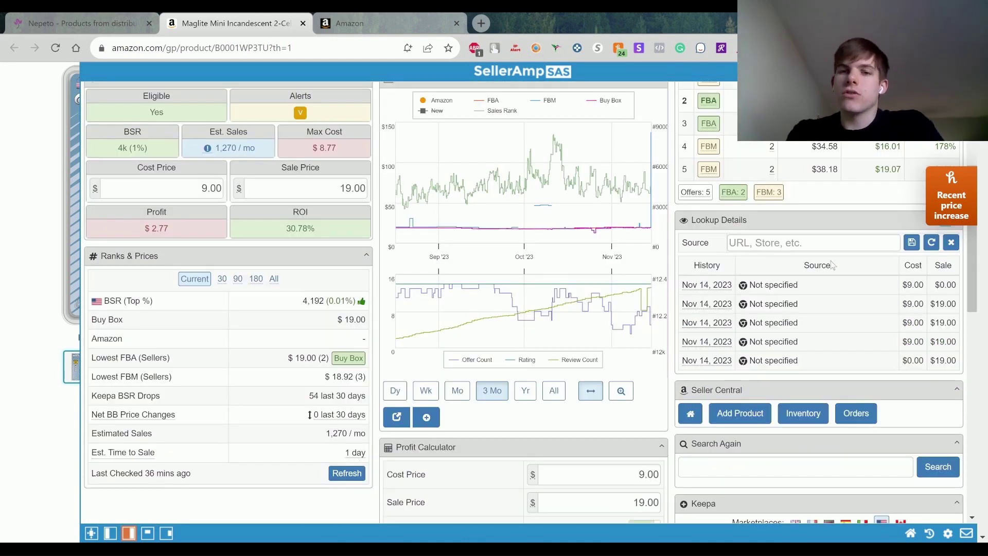
scroll(842, 191, "up", 2)
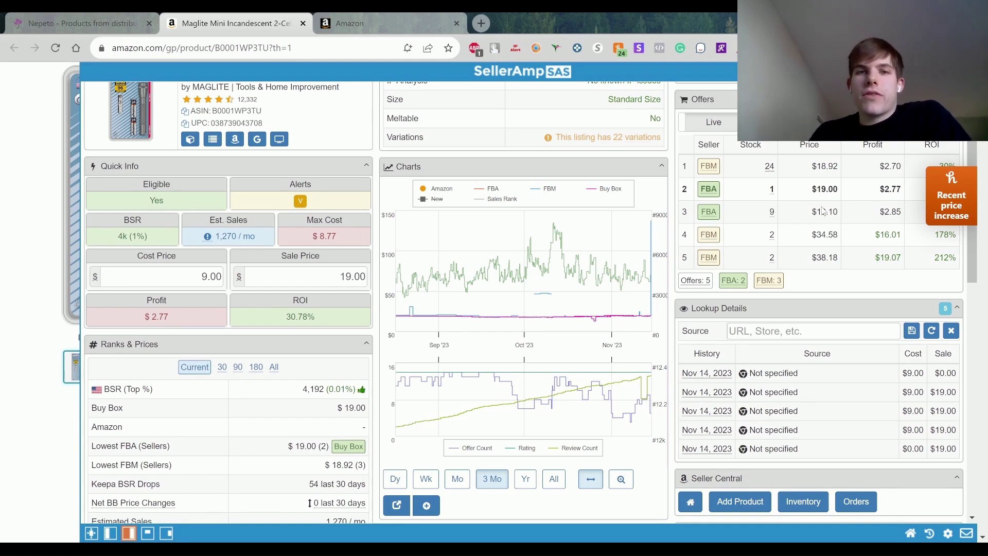
Step: Open the Maglite's twhouse supplier page from Nepeto's distributor list and read its product description and site information
left_click(39, 22)
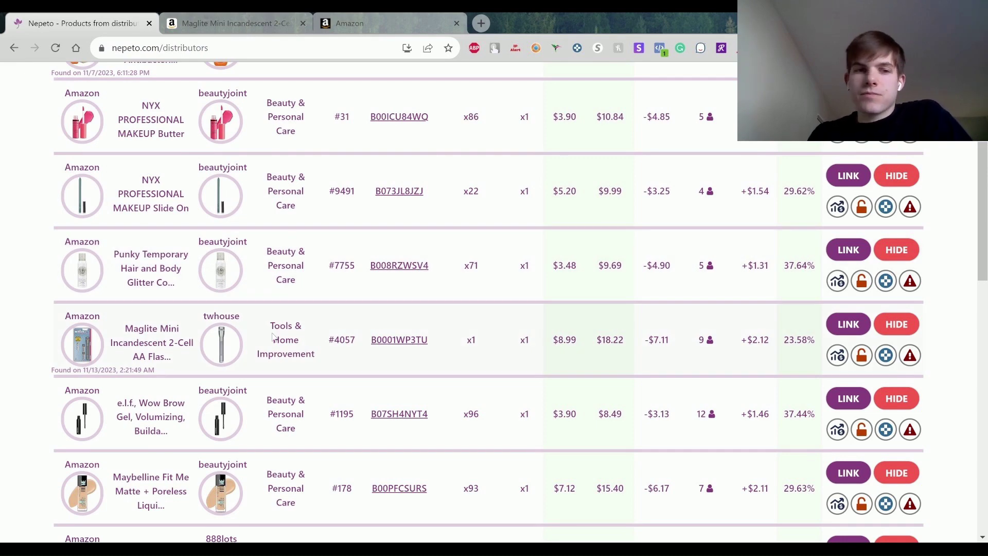
mouse_move(224, 347)
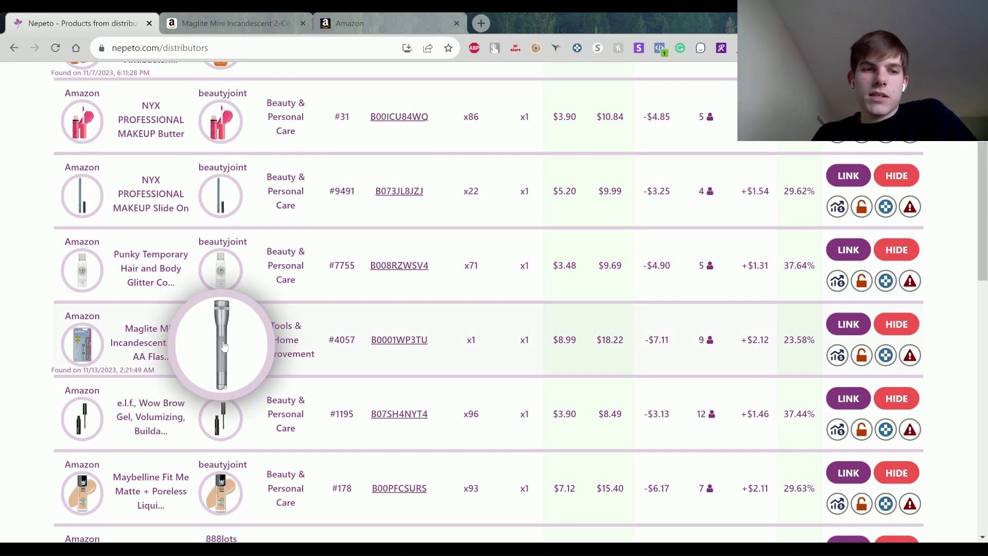
left_click(224, 347)
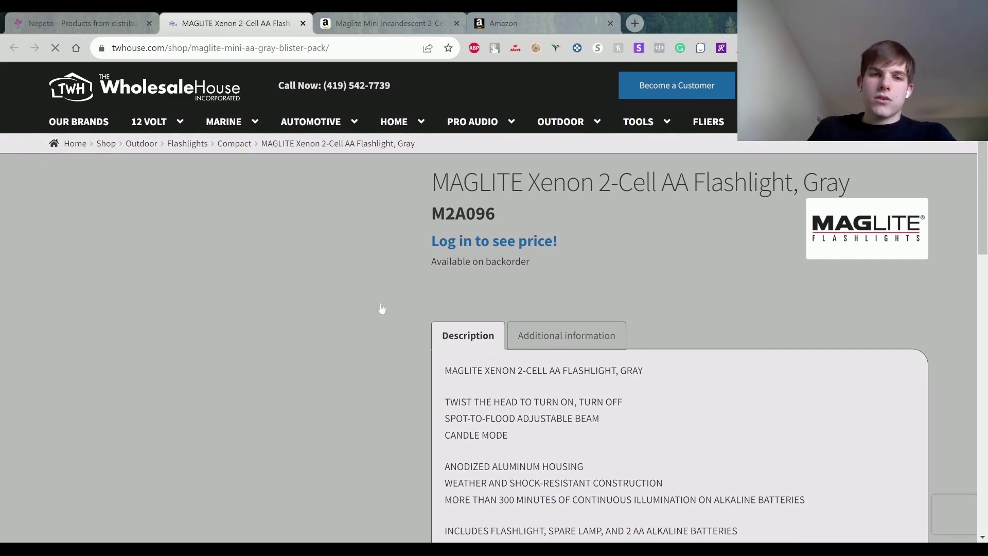
scroll(406, 346, "down", 3)
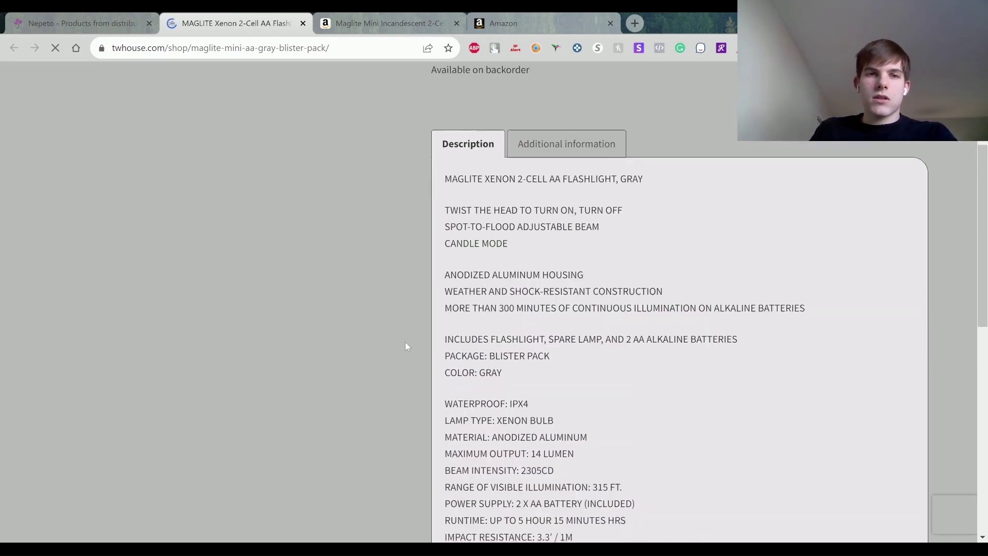
scroll(407, 346, "down", 10)
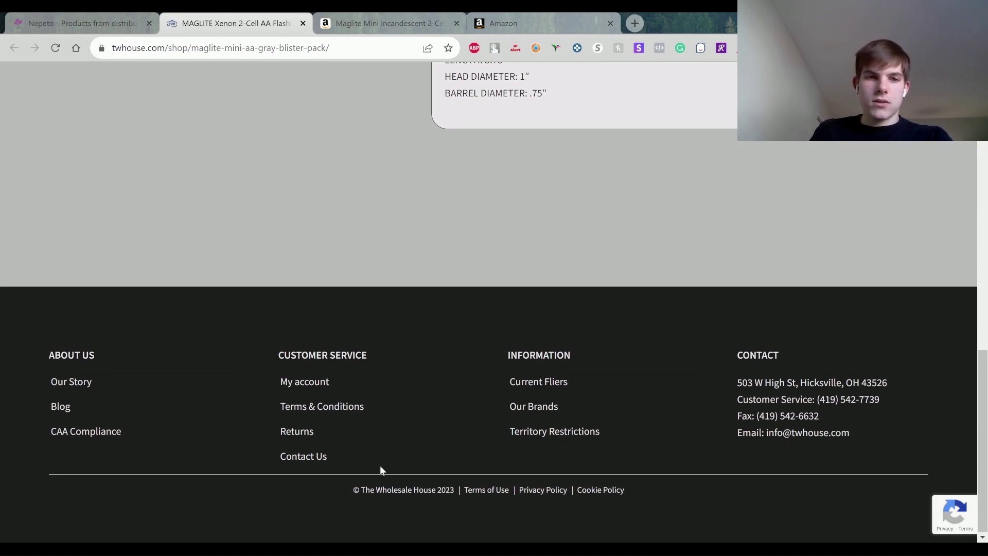
scroll(166, 435, "up", 10)
scroll(165, 435, "down", 10)
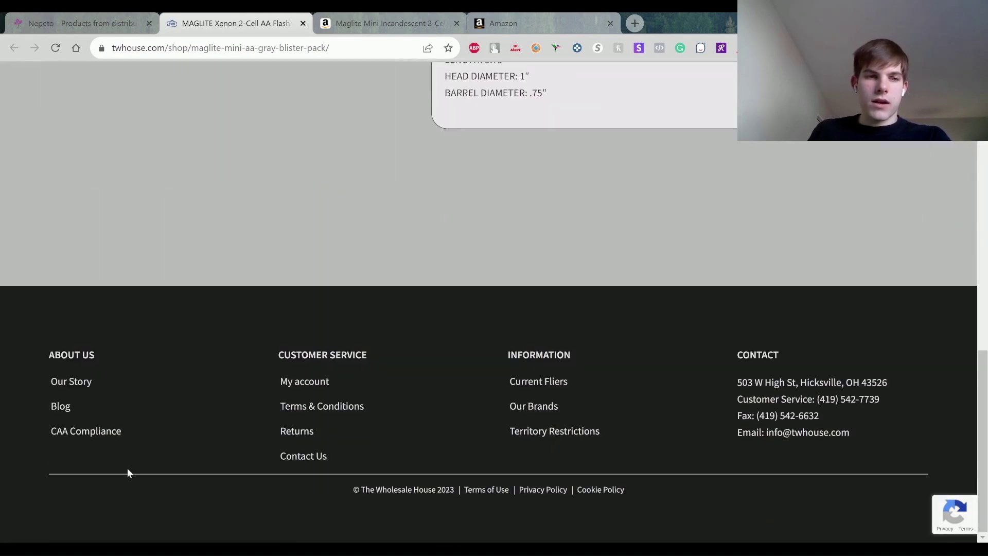
scroll(177, 326, "up", 12)
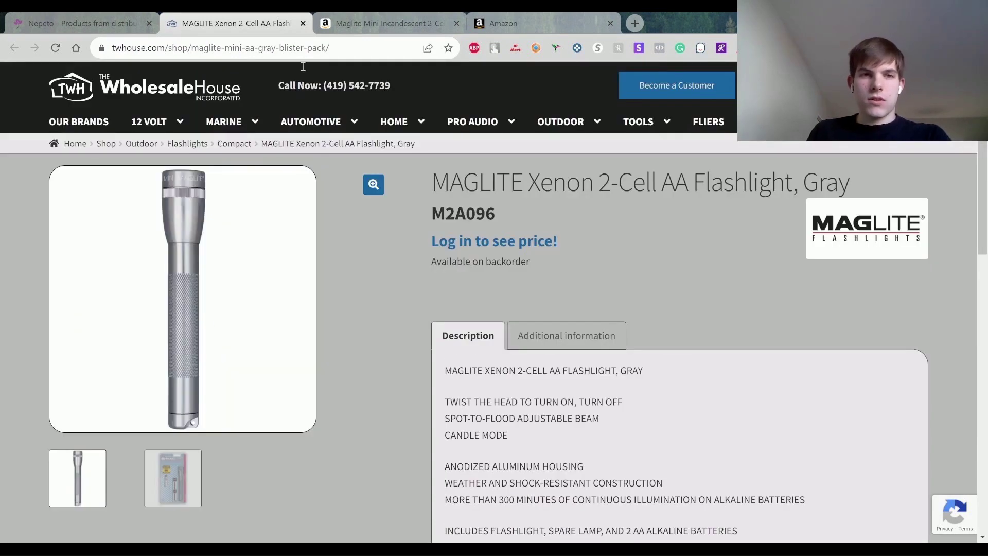
mouse_move(227, 120)
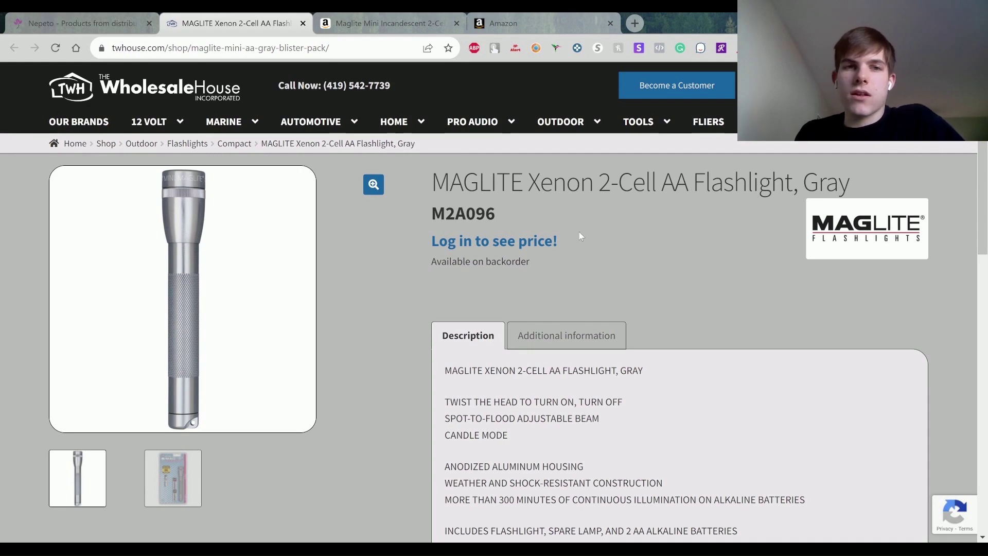
Step: Check the Maglite's distributor price in Nepeto, and inspect its stock availability on the Wholesale House page
left_click(87, 20)
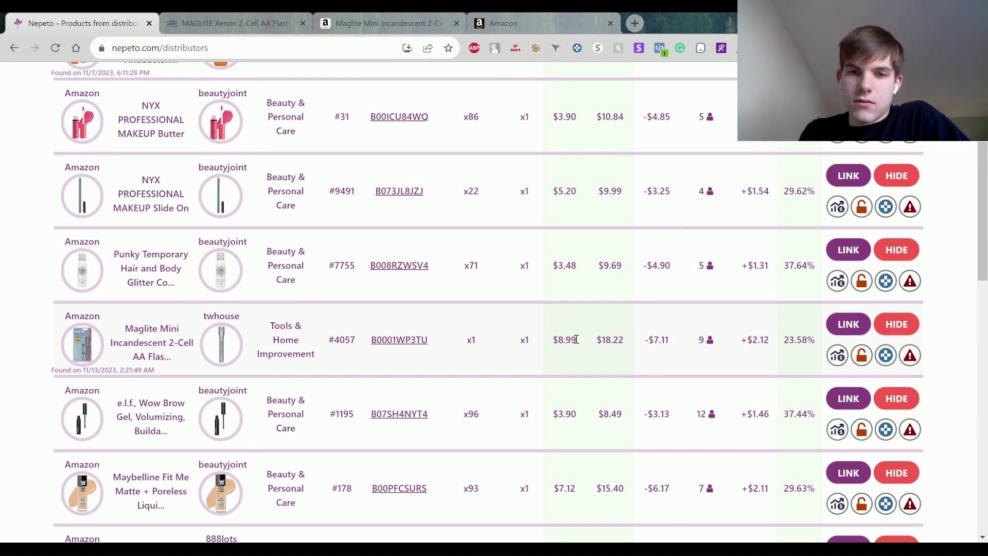
left_click(230, 21)
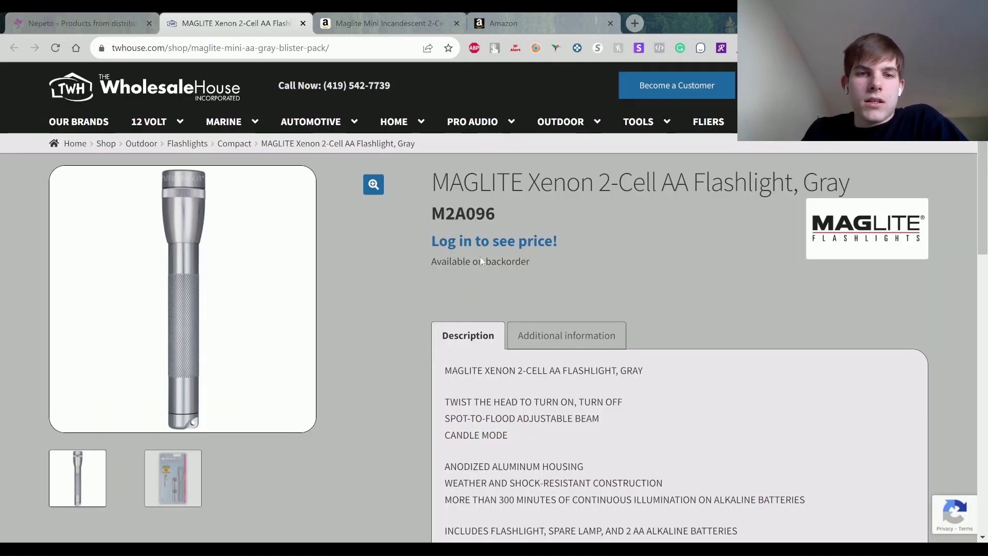
left_click_drag(445, 263, 524, 262)
left_click(502, 263)
left_click(503, 262)
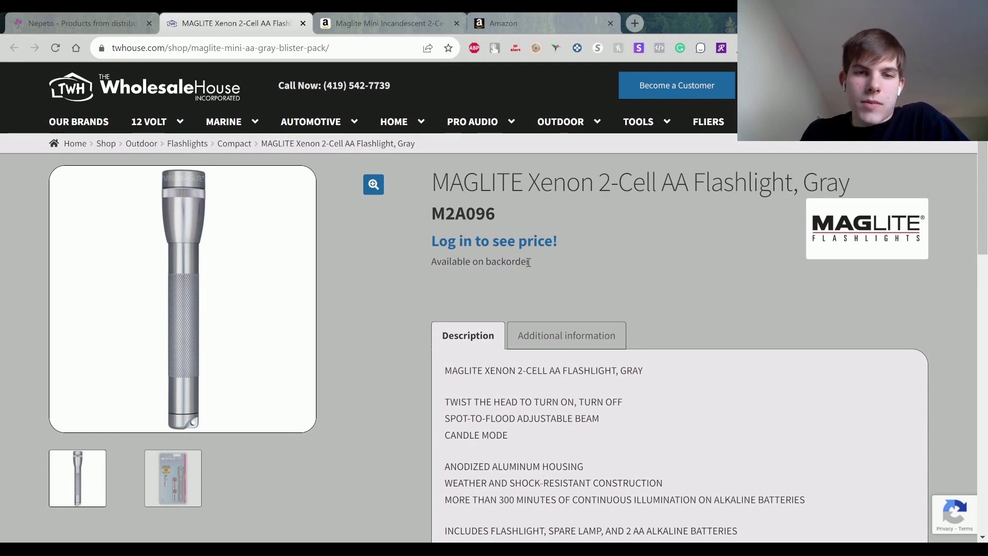
left_click(538, 269)
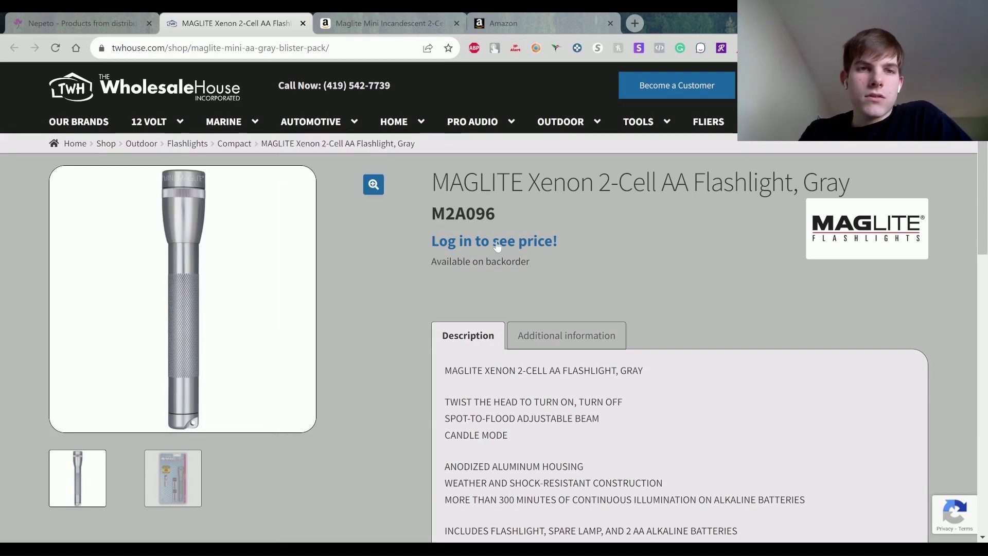
Step: Return to Nepeto's distributor list and check the MOQ filter's minimum and maximum values without applying a change
left_click(73, 20)
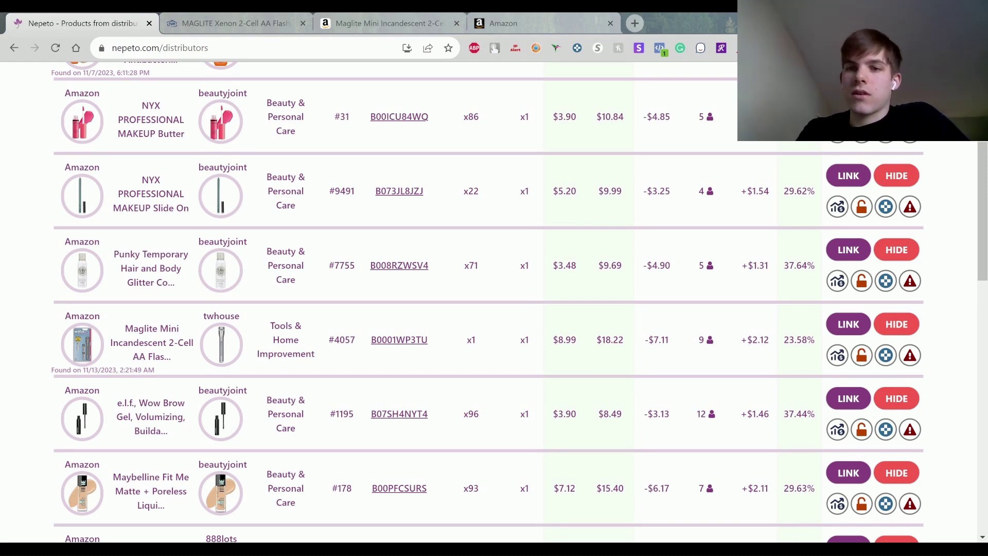
scroll(494, 302, "up", 1)
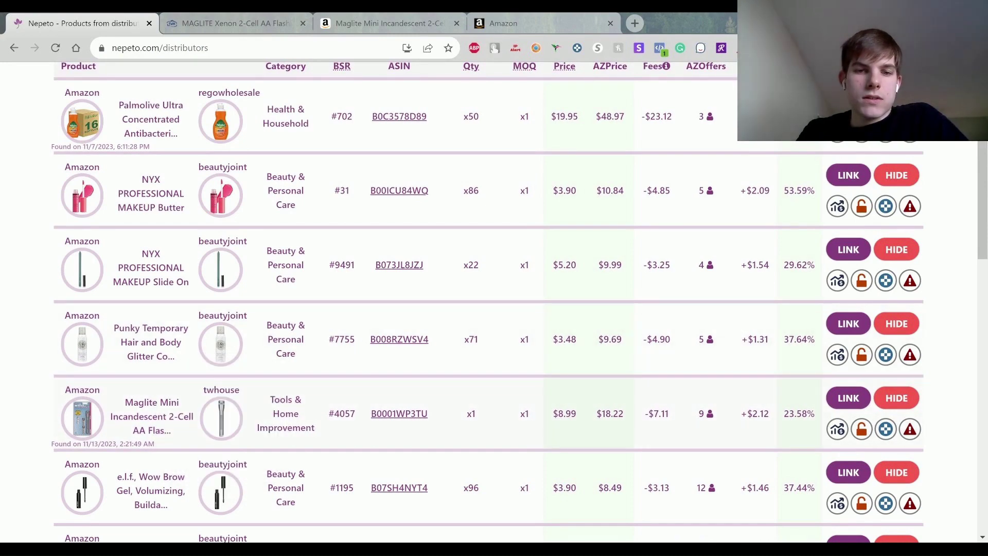
scroll(494, 302, "up", 3)
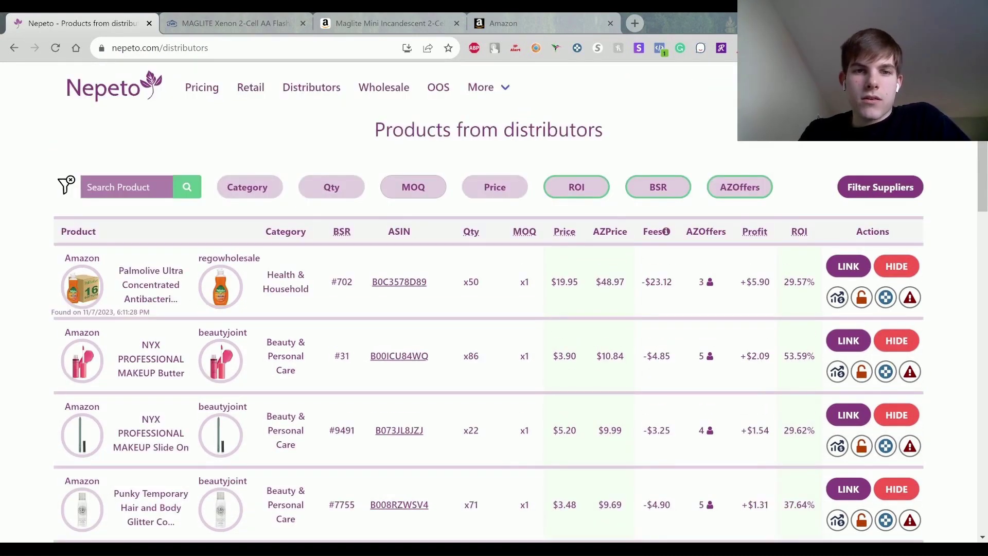
left_click(419, 189)
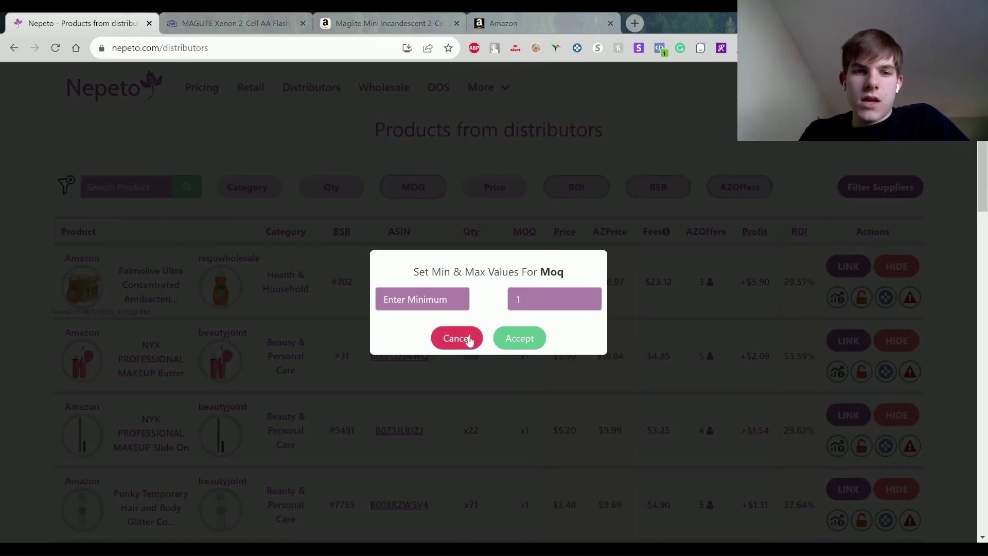
left_click(456, 338)
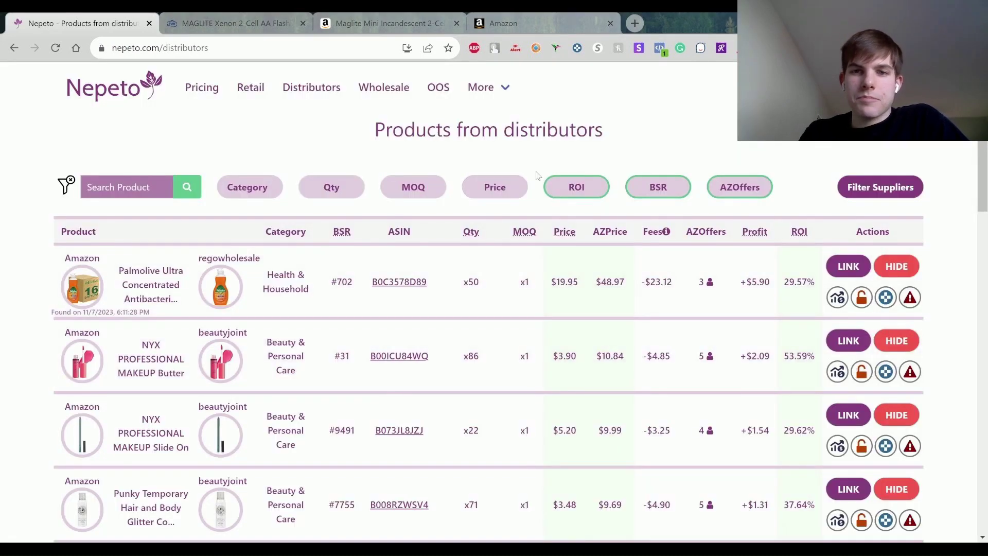
Step: Look through Nepeto's filtered distributor products, comparing their BSR, quantity, price, Amazon offers, profit and ROI
scroll(514, 175, "down", 1)
scroll(489, 174, "up", 1)
scroll(448, 172, "down", 2)
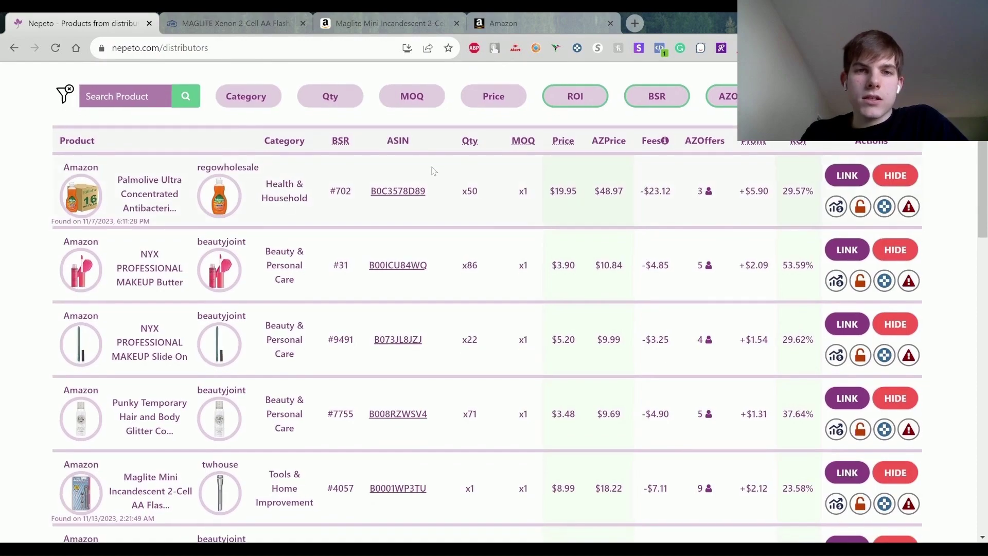
scroll(433, 170, "up", 2)
scroll(432, 171, "down", 9)
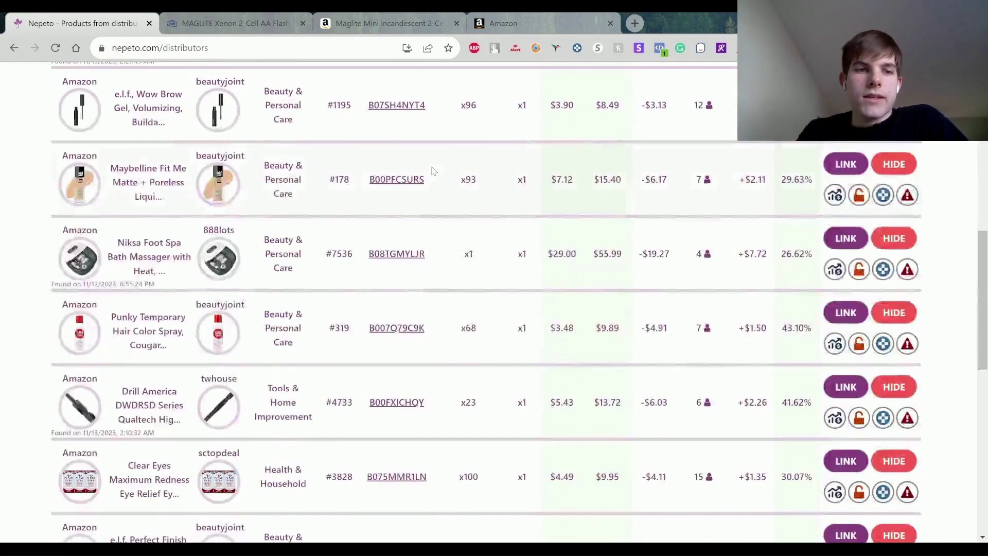
scroll(432, 171, "up", 9)
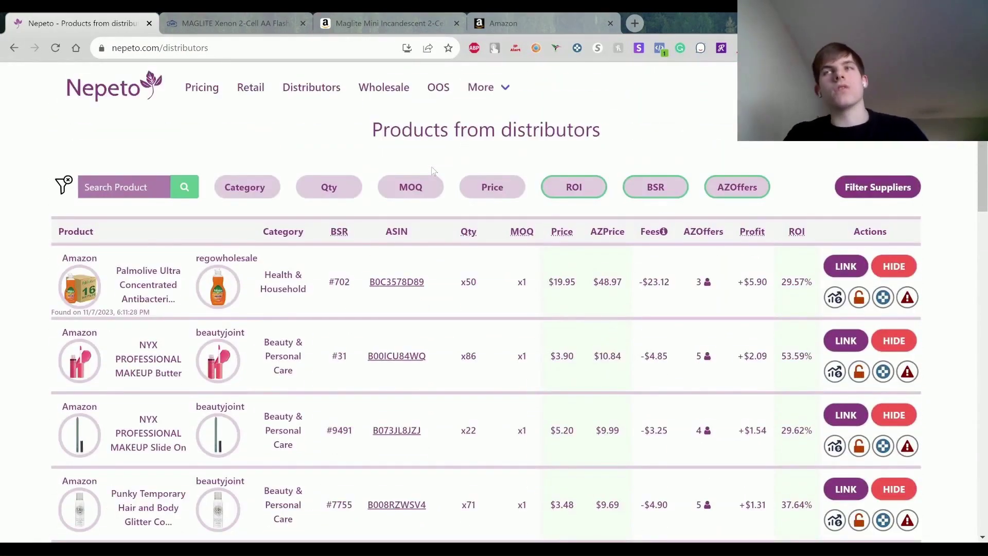